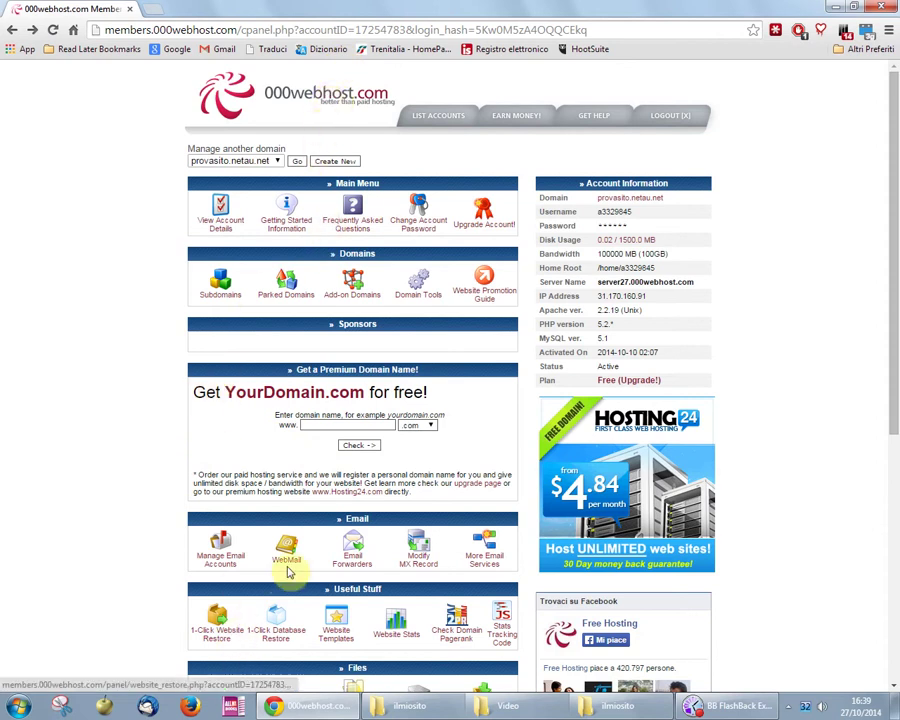
Step: Open the published index.html from the public_html folder in the hosting account's File Manager
{"action": "scroll", "coordinate": [265, 600], "scroll_direction": "down", "scroll_amount": 1}
{"action": "left_click", "coordinate": [288, 626]}
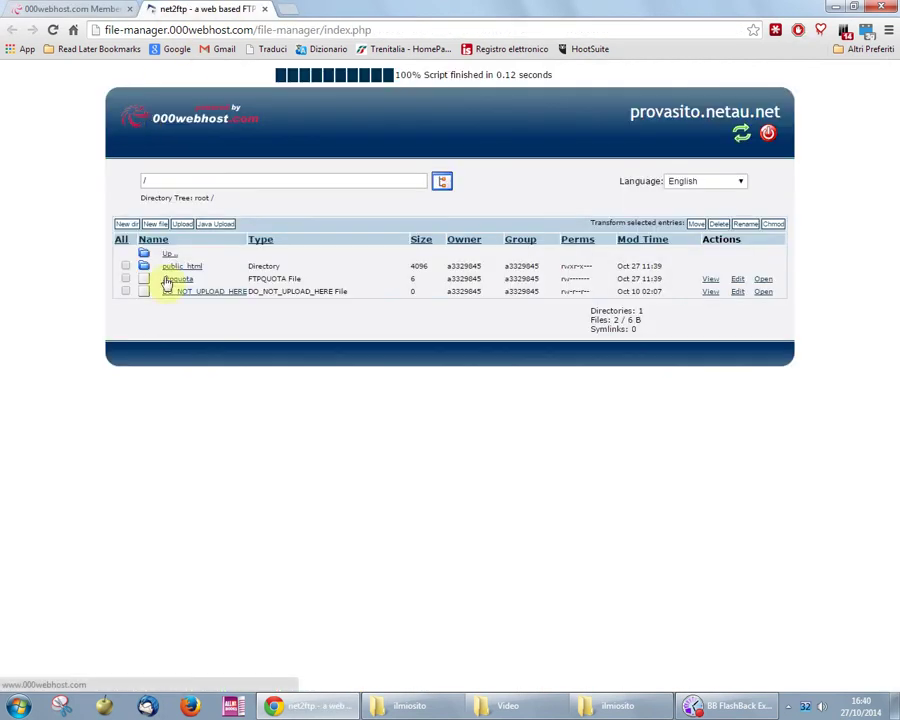
{"action": "left_click", "coordinate": [185, 268]}
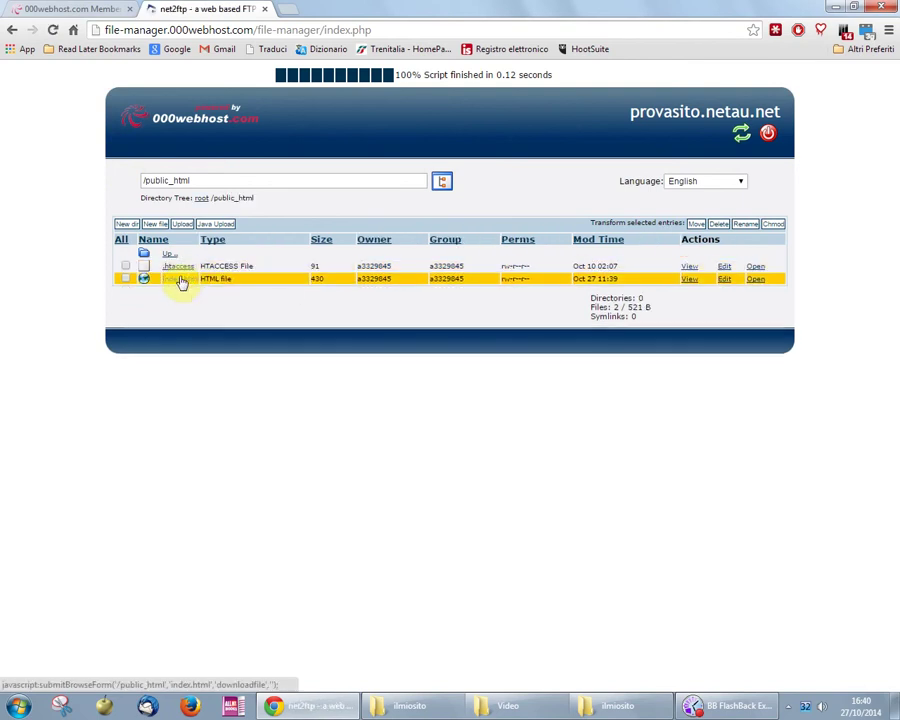
{"action": "left_click", "coordinate": [757, 280]}
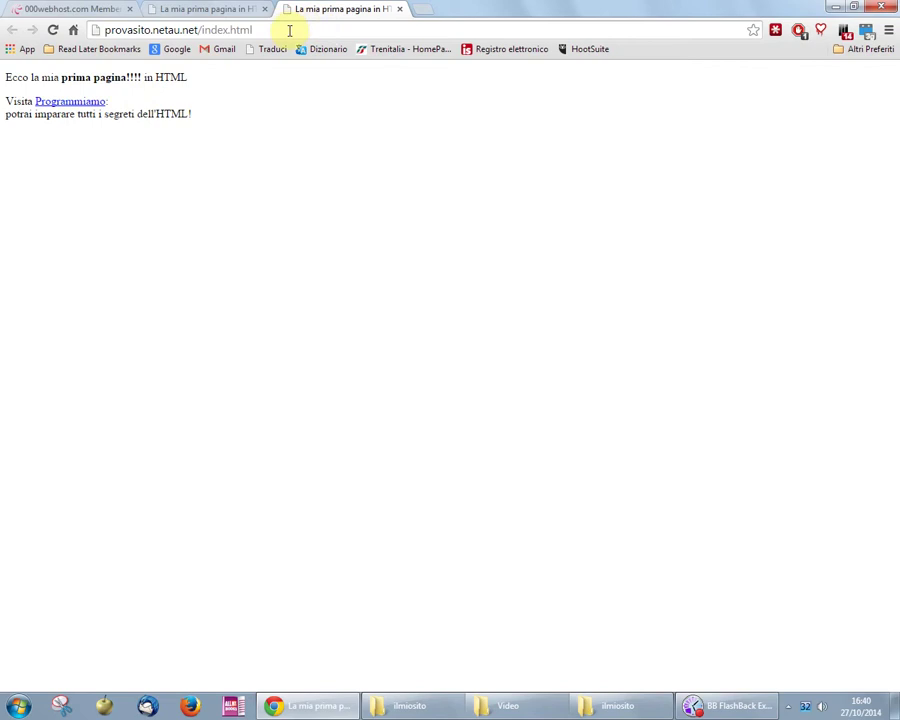
Step: Check the published page's web address and close both tabs that show the page
{"action": "left_click_drag", "start_coordinate": [287, 29], "coordinate": [92, 22]}
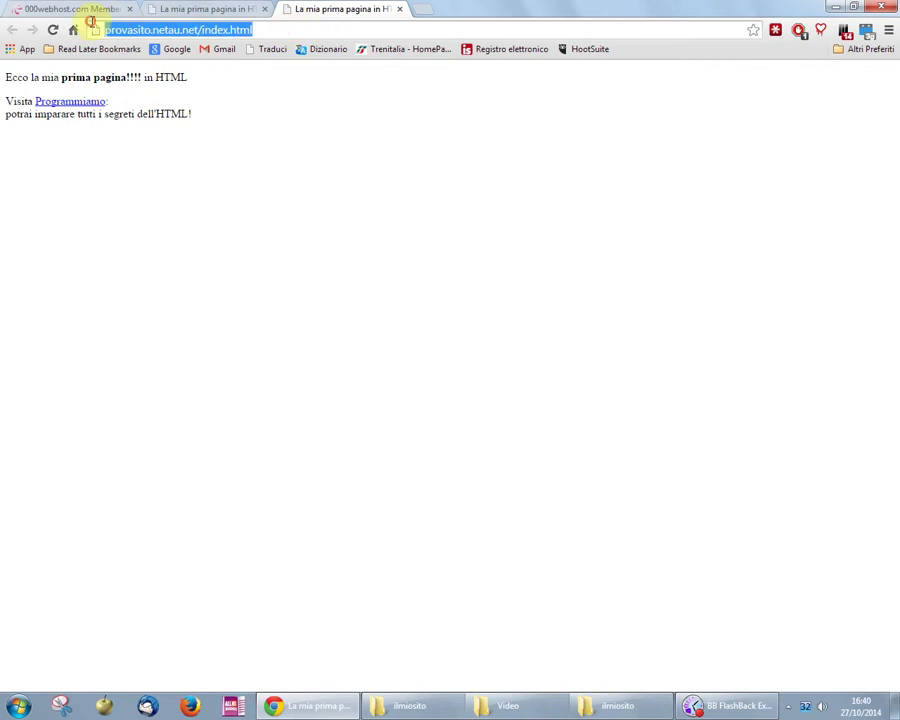
{"action": "left_click", "coordinate": [398, 10]}
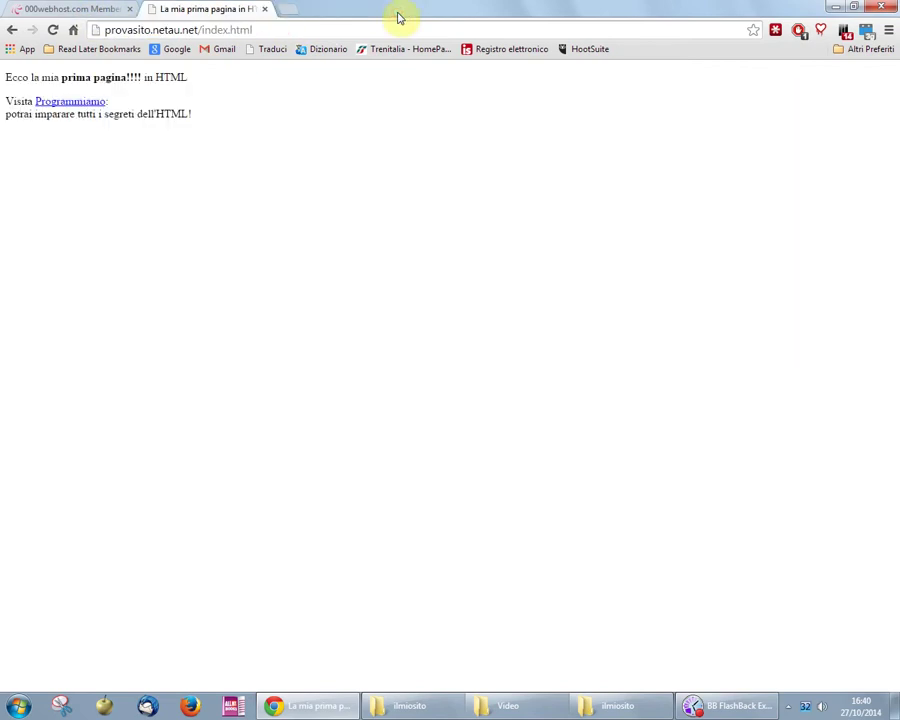
{"action": "left_click", "coordinate": [262, 11]}
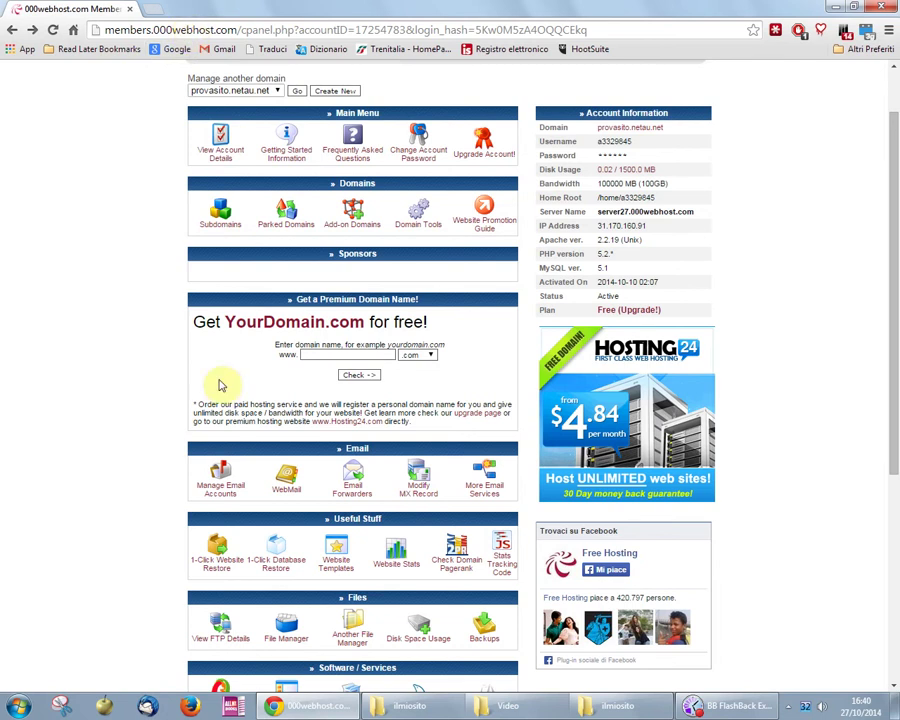
Step: Open index.html from the local ilmiosito folder in Blocco note and maximize the editor window
{"action": "left_click", "coordinate": [398, 706]}
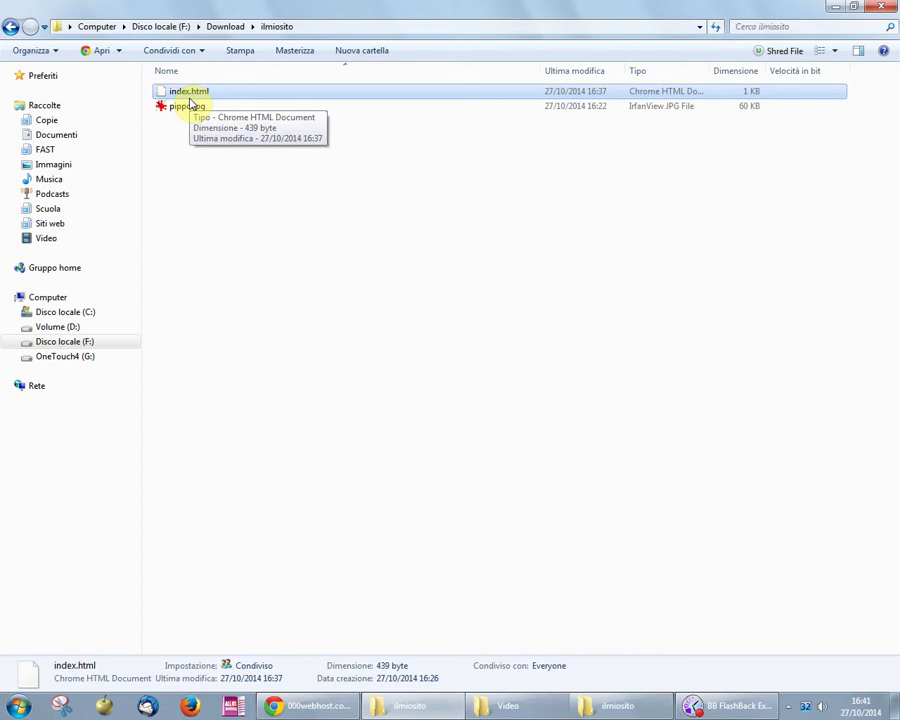
{"action": "right_click", "coordinate": [191, 100]}
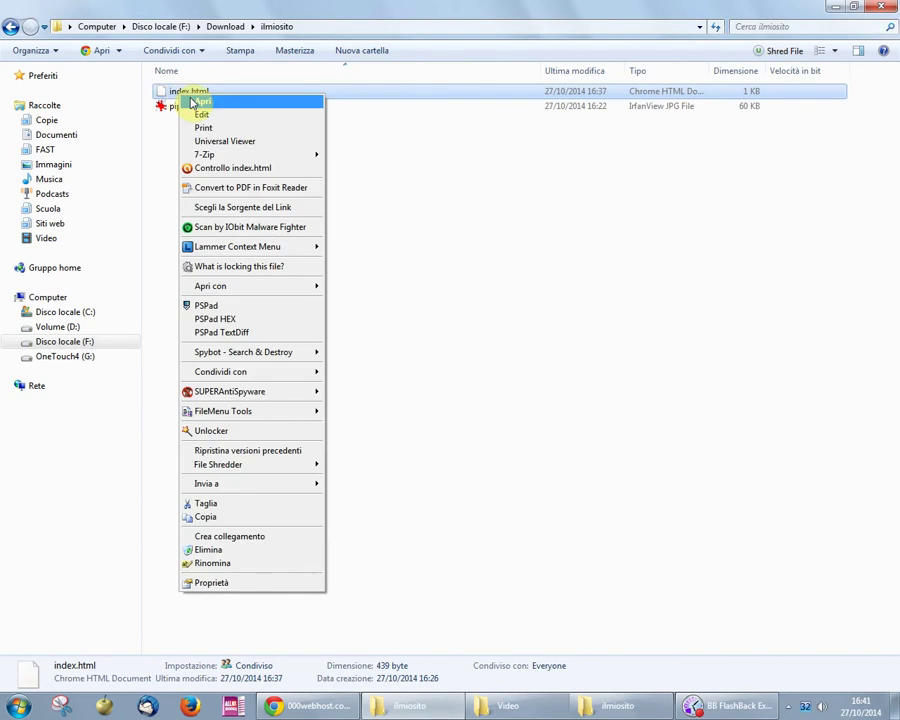
{"action": "mouse_move", "coordinate": [232, 289]}
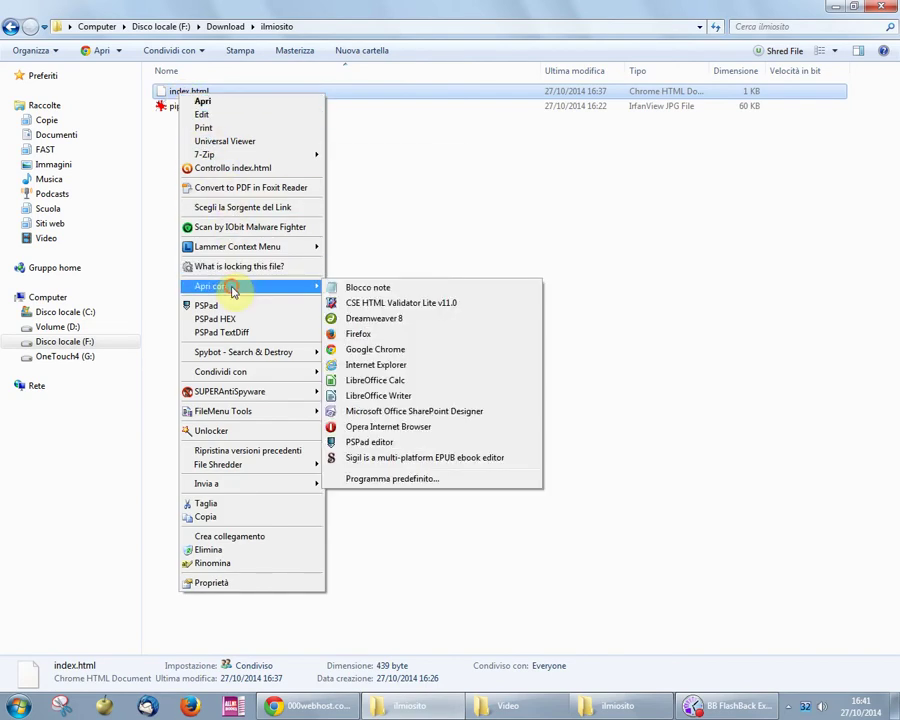
{"action": "left_click", "coordinate": [347, 287]}
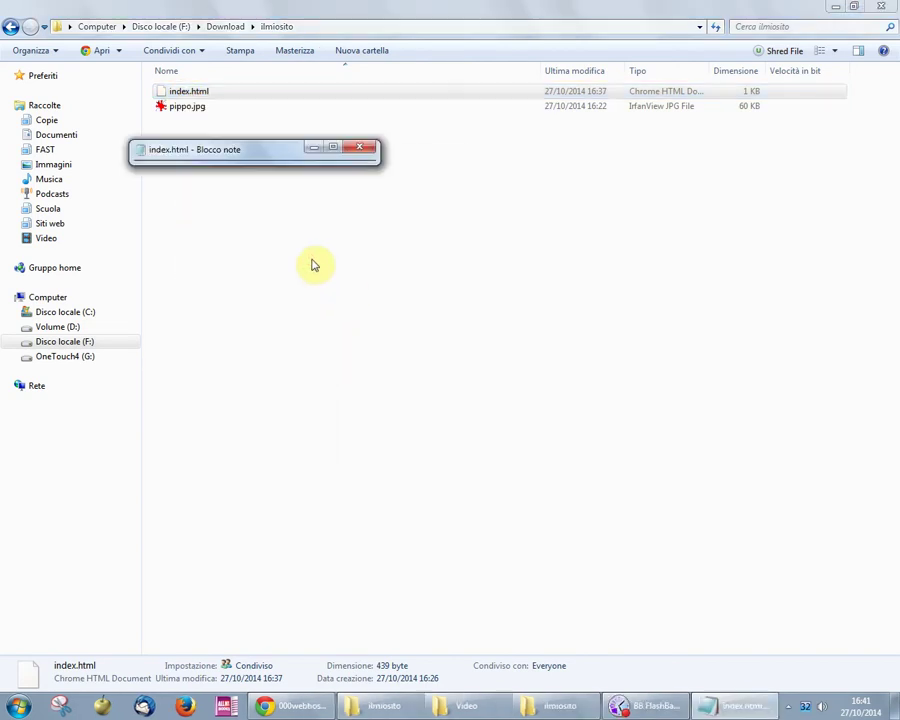
{"action": "left_click", "coordinate": [333, 147]}
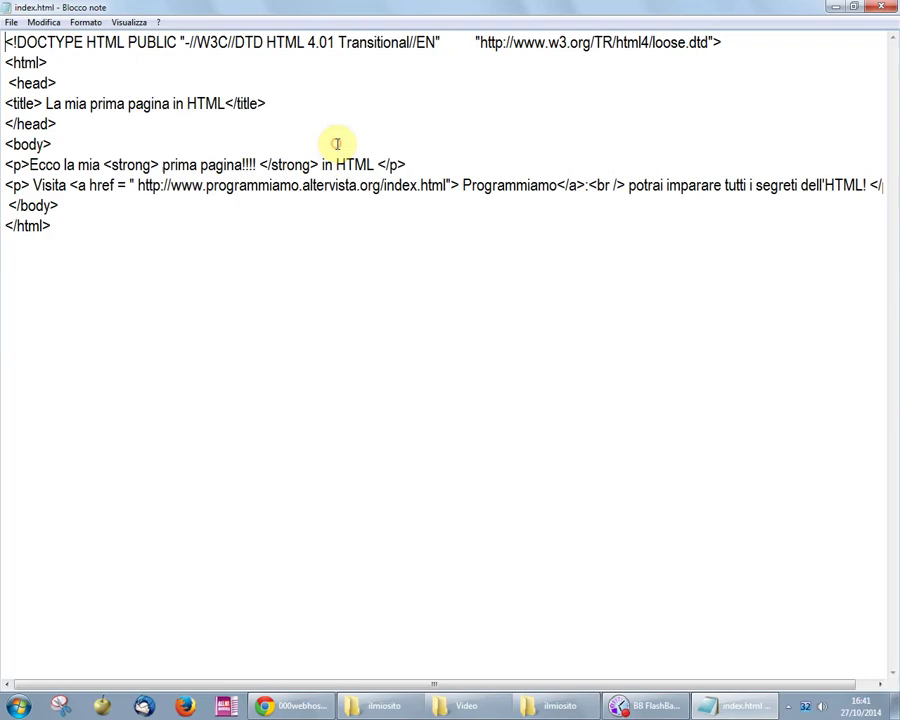
Step: Insert a paragraph with the text "Ciao a tutti" between <p> and </p> tags directly below the <body> tag
{"action": "left_click", "coordinate": [109, 144]}
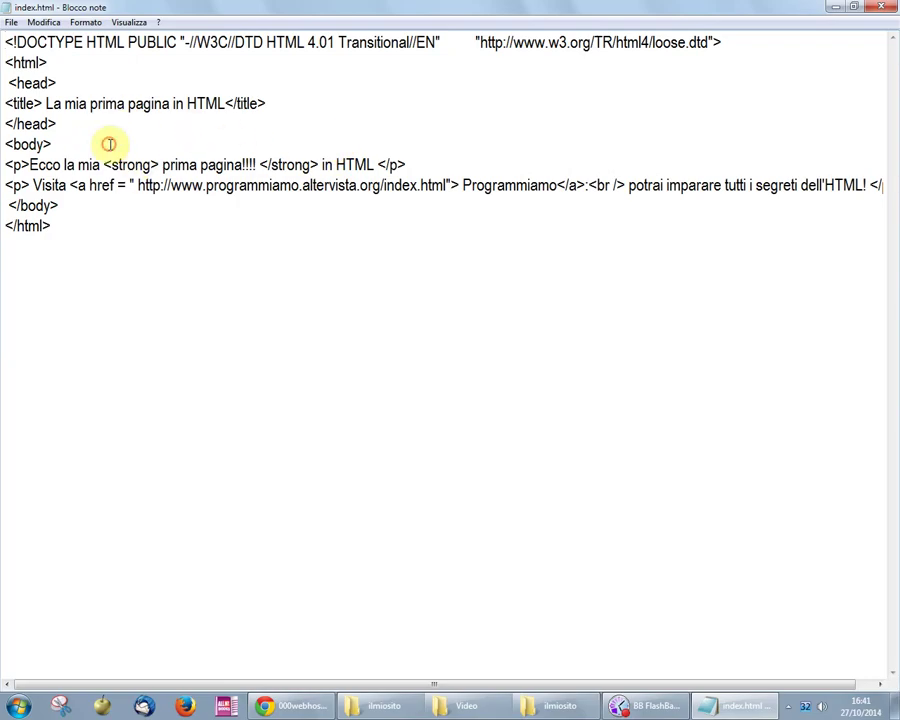
{"action": "key", "text": "Return"}
{"action": "key", "text": "Down"}
{"action": "type", "text": "<p>"}
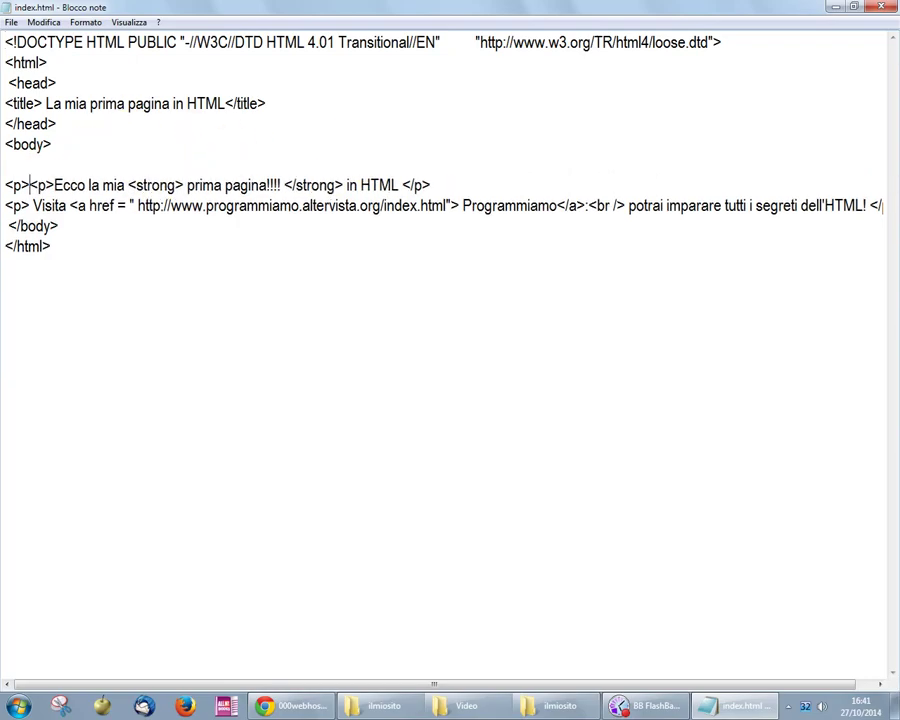
{"action": "key", "text": "Return"}
{"action": "key", "text": "Return"}
{"action": "key", "text": "Up"}
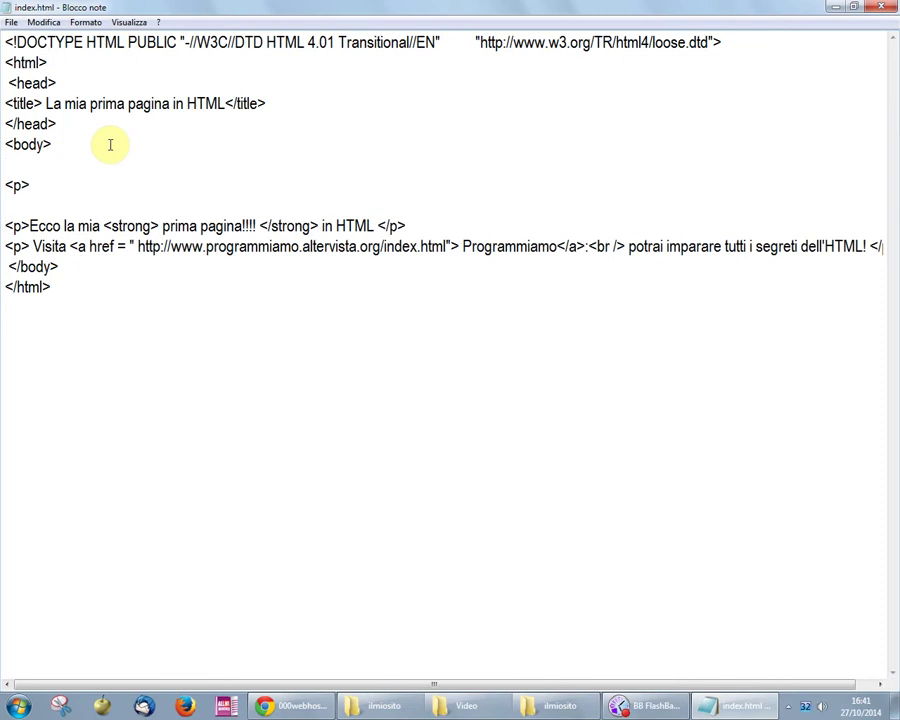
{"action": "key", "text": "BackSpace"}
{"action": "key", "text": "Return"}
{"action": "type", "text": "Ciao a tutti"}
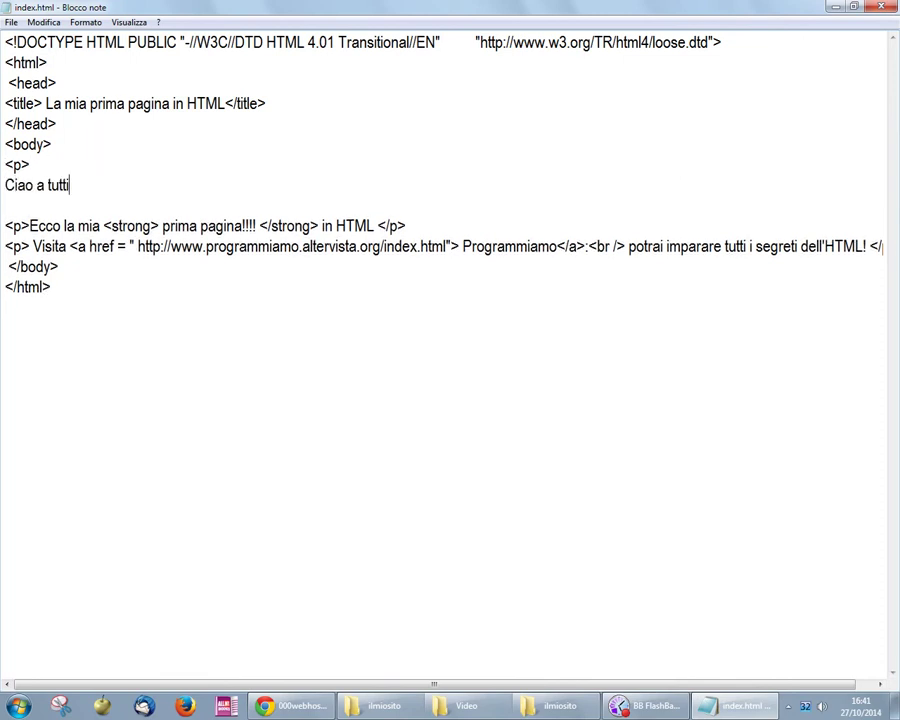
{"action": "key", "text": "Return"}
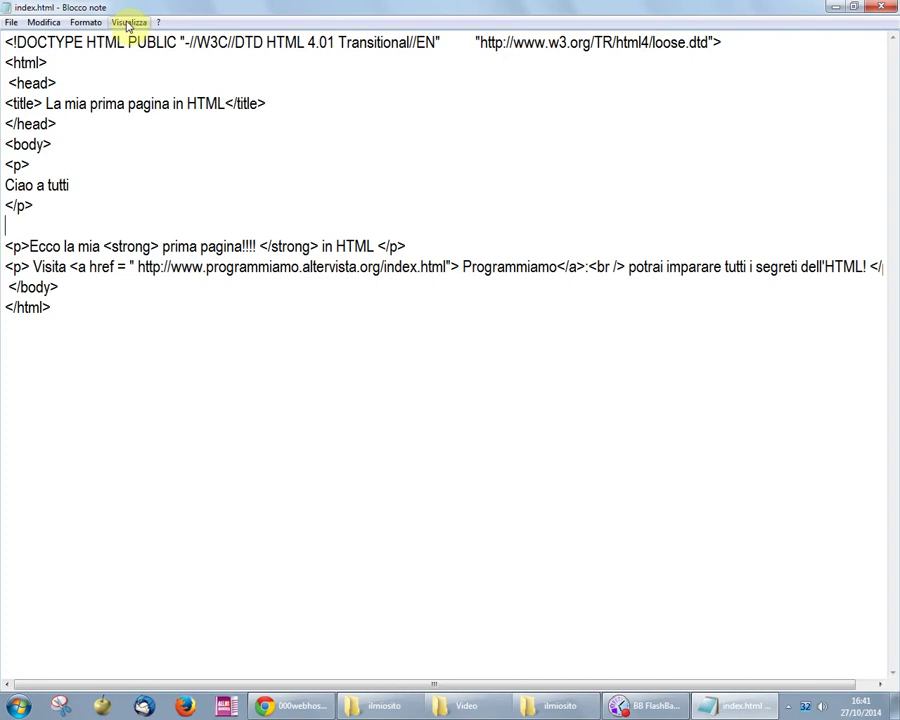
{"action": "key", "text": "BackSpace"}
Step: Save index.html and open it in the browser from the ilmiosito folder
{"action": "left_click", "coordinate": [11, 22]}
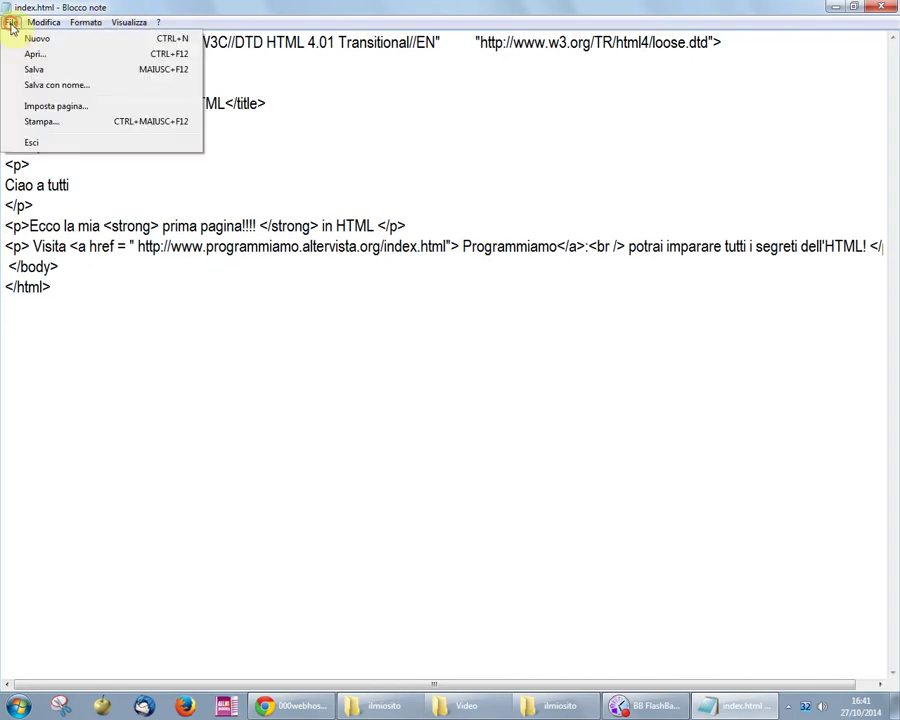
{"action": "left_click", "coordinate": [34, 68]}
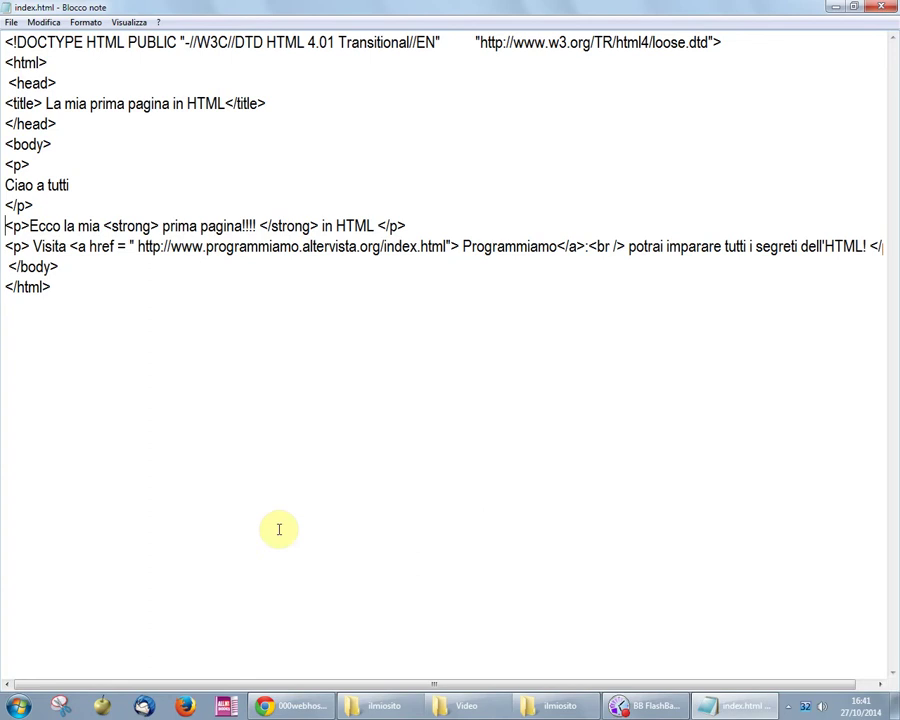
{"action": "left_click", "coordinate": [838, 10]}
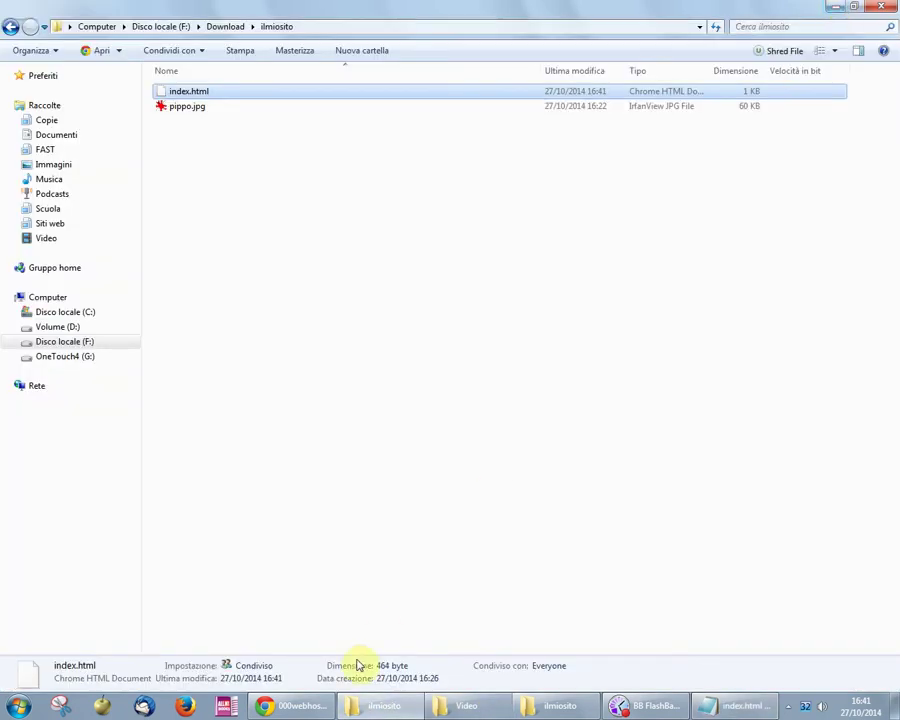
{"action": "left_click", "coordinate": [180, 93]}
{"action": "double_click", "coordinate": [180, 93]}
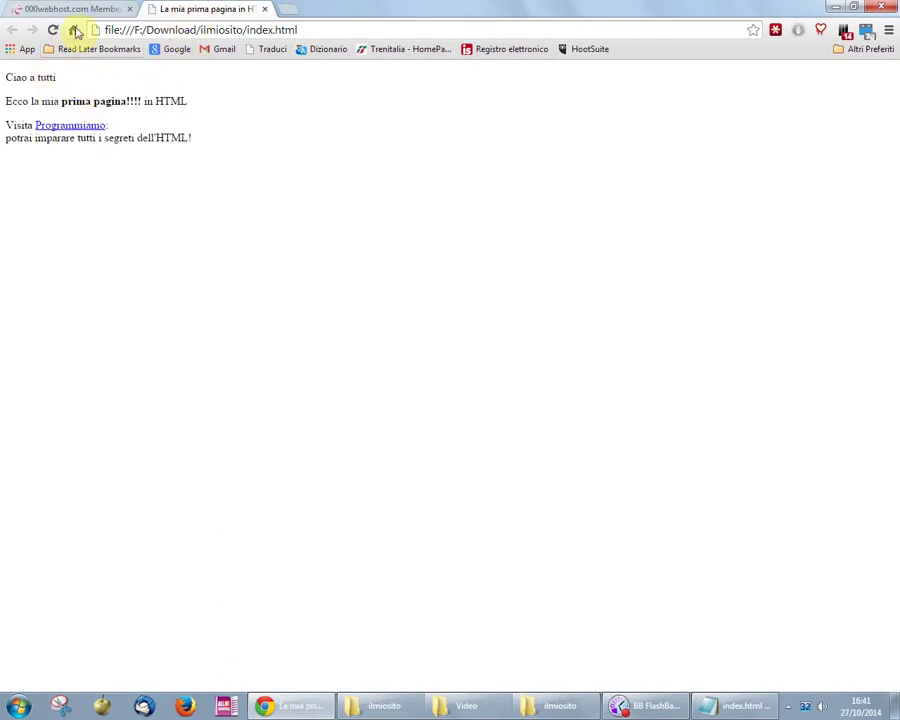
Step: Back in Blocco note, change the greeting to "Ciao a tutti!" and save index.html
{"action": "left_click", "coordinate": [742, 705]}
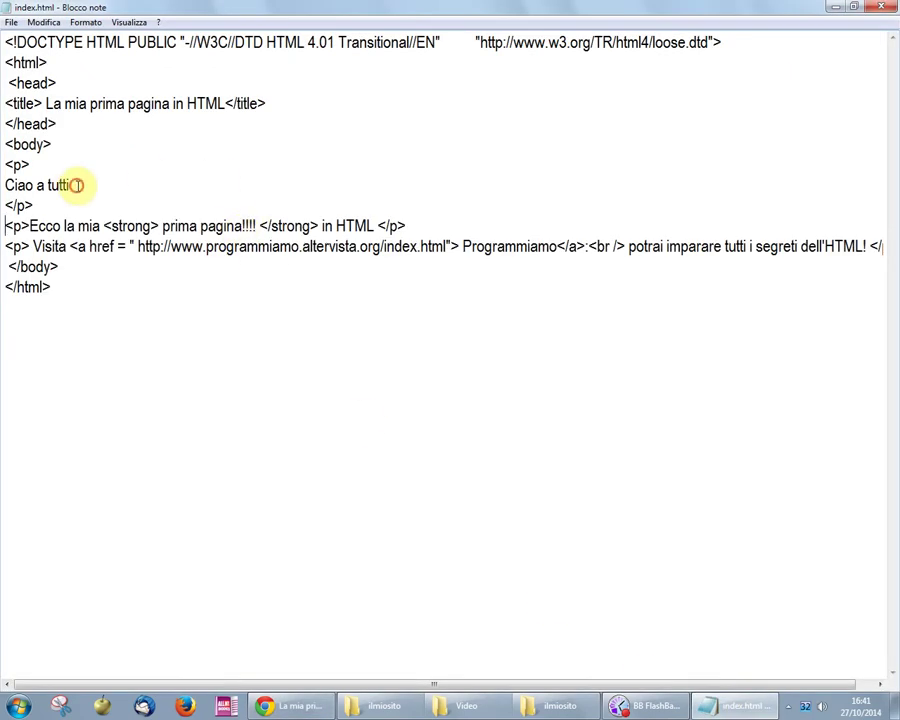
{"action": "type", "text": "!"}
{"action": "left_click", "coordinate": [13, 22]}
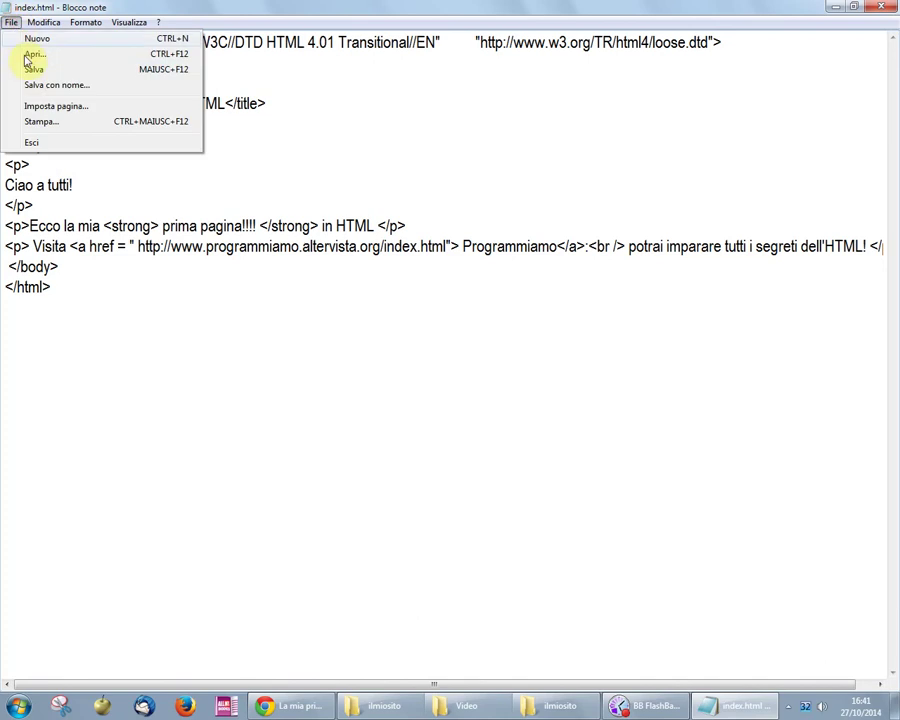
{"action": "left_click", "coordinate": [32, 69]}
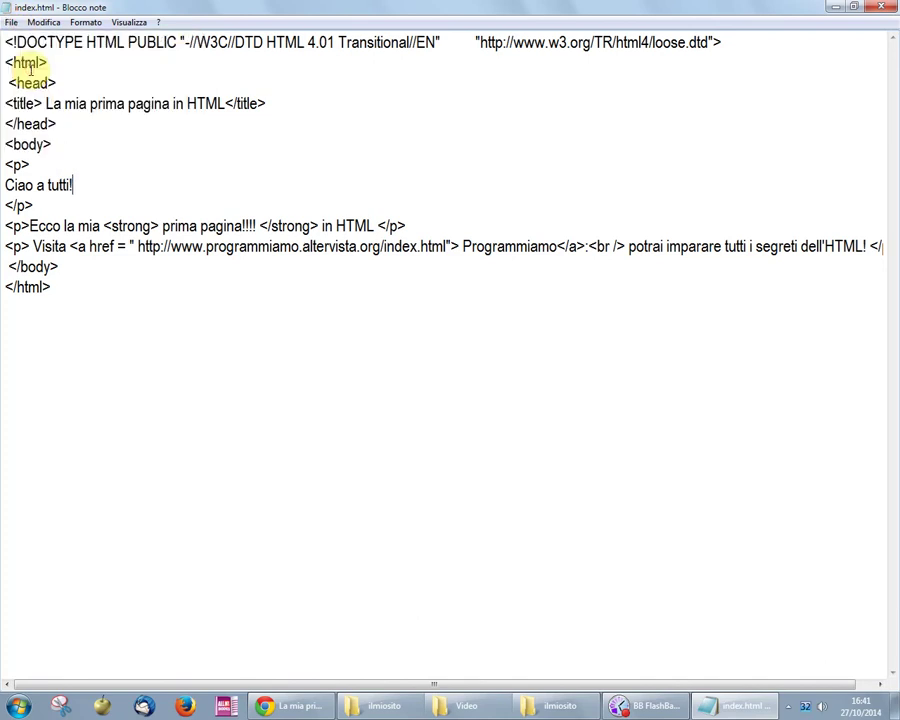
Step: Reload the local index.html page in the browser and check the image's file name in the ilmiosito folder
{"action": "left_click", "coordinate": [292, 706]}
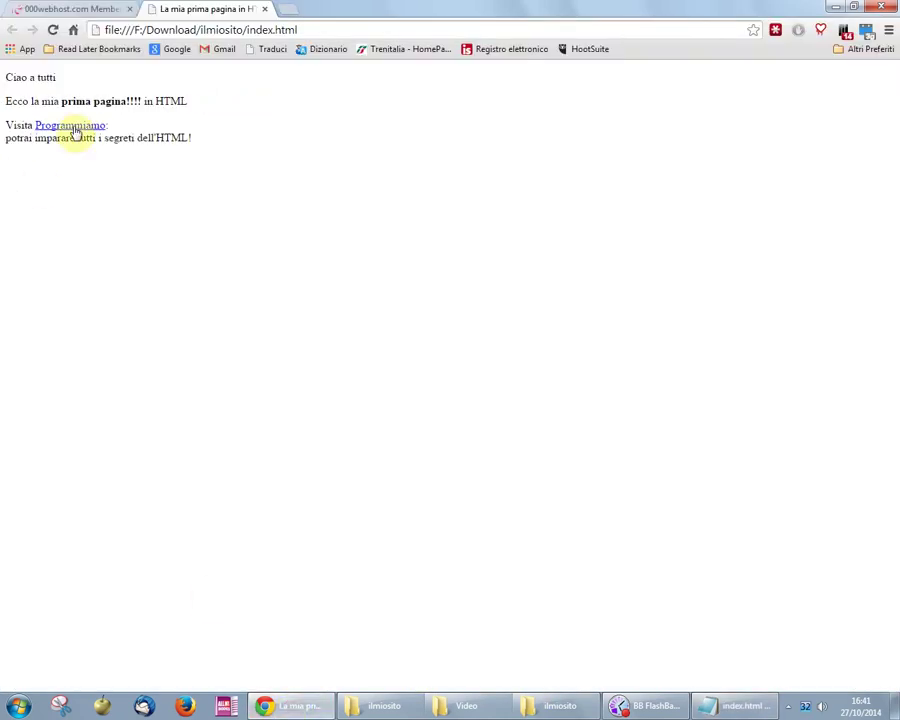
{"action": "left_click", "coordinate": [51, 32]}
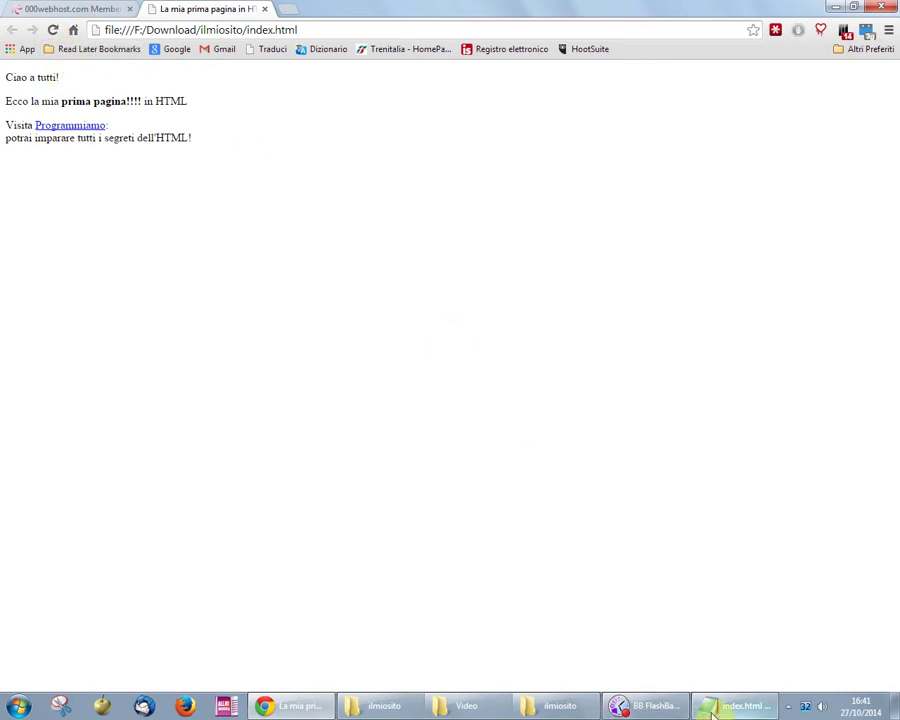
{"action": "left_click", "coordinate": [394, 702]}
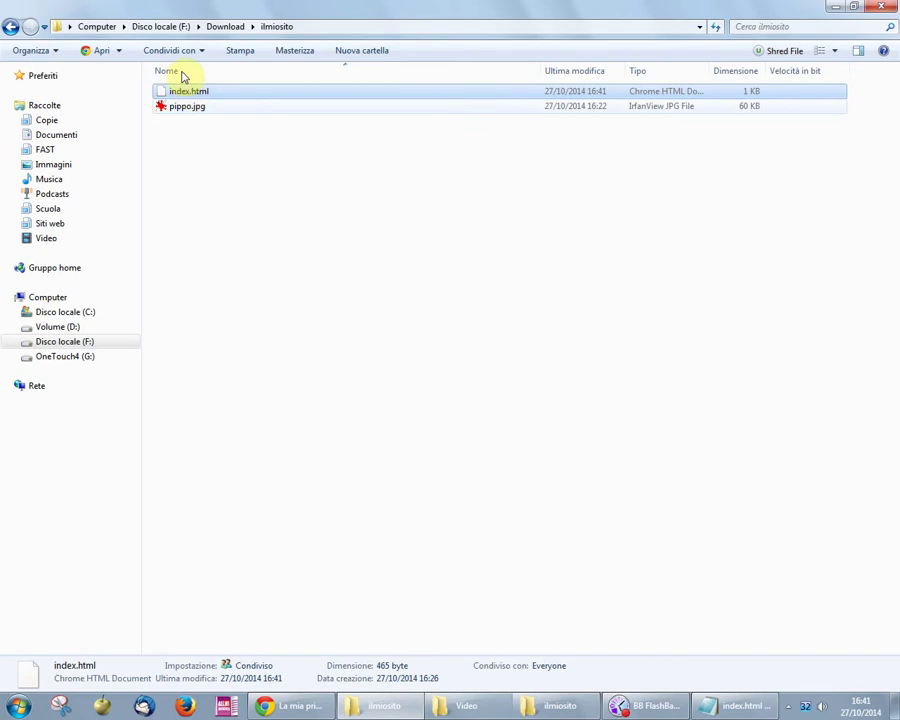
Step: Below the greeting in index.html, add a paragraph in <p> and </p> tags containing <img src="pippo.jpg" alt="pippo">
{"action": "left_click", "coordinate": [740, 706]}
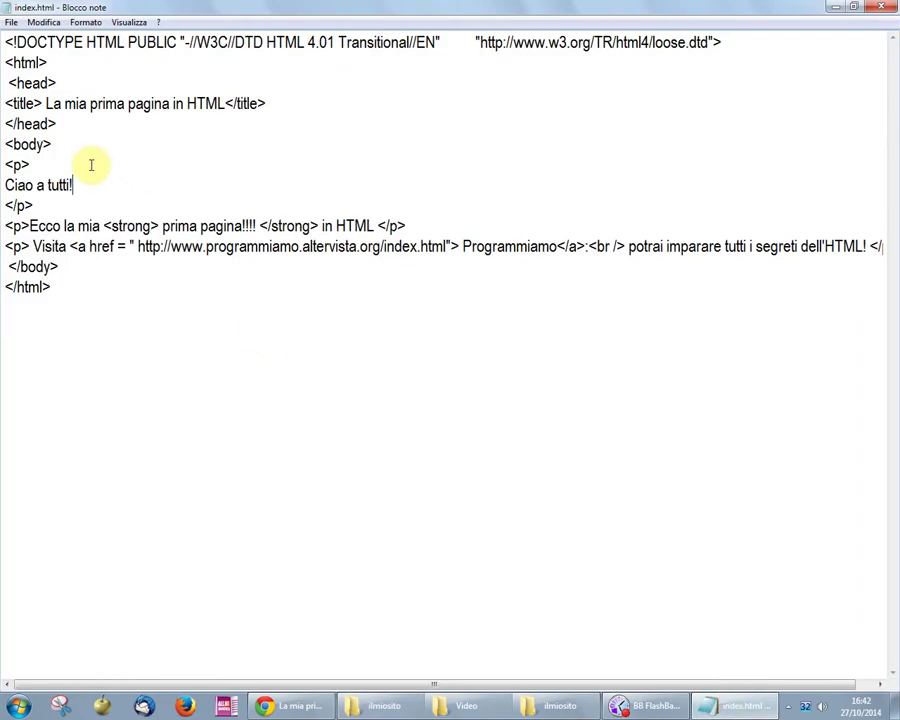
{"action": "left_click", "coordinate": [83, 185]}
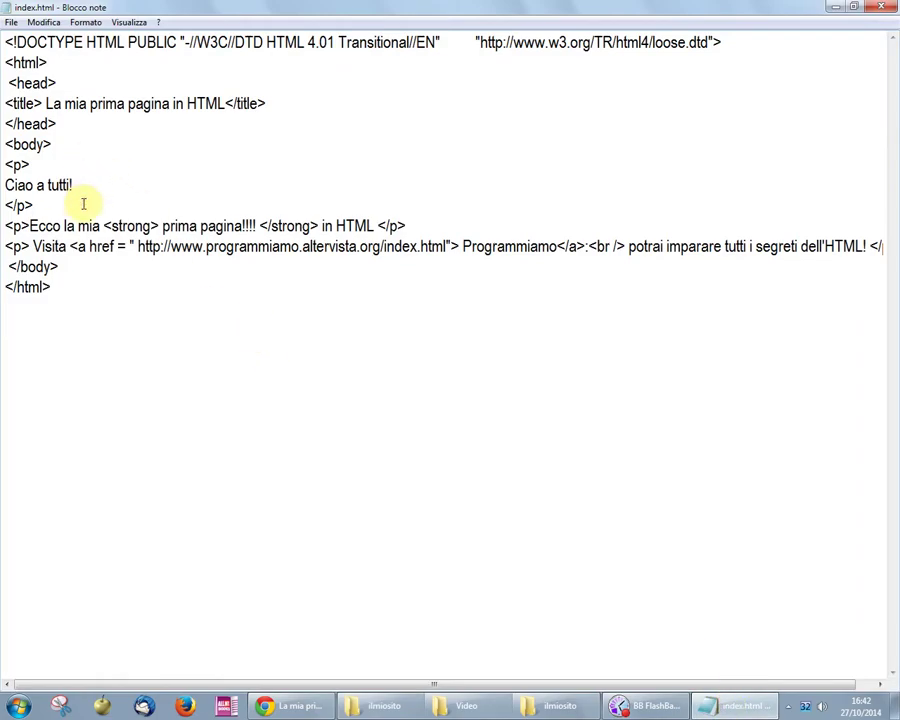
{"action": "left_click", "coordinate": [83, 204]}
{"action": "key", "text": "Return"}
{"action": "type", "text": "<p>"}
{"action": "key", "text": "Return"}
{"action": "key", "text": "Return"}
{"action": "type", "text": "<"}
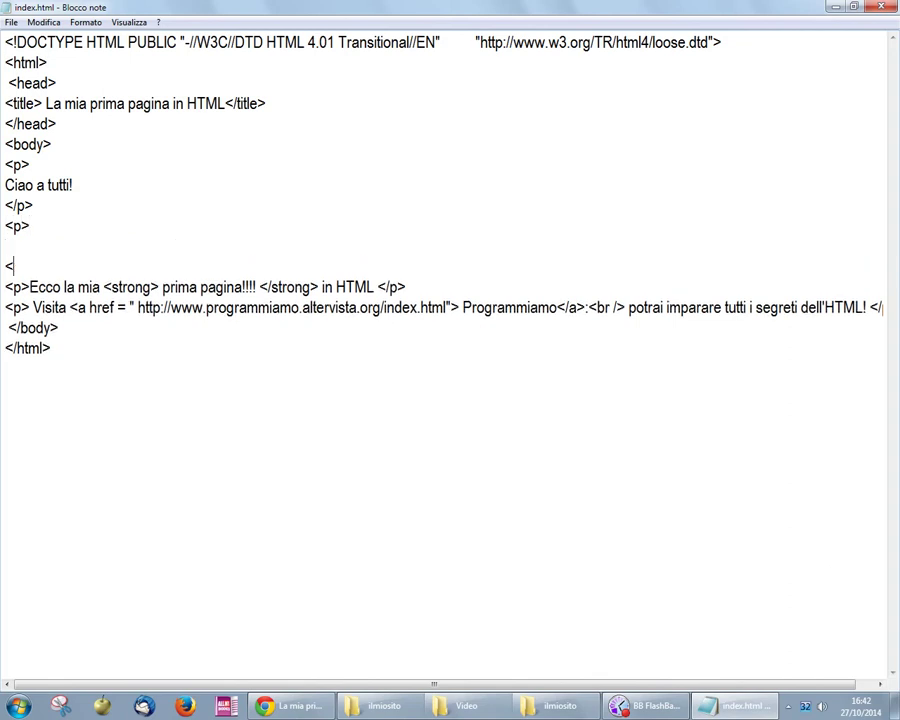
{"action": "type", "text": "p> "}
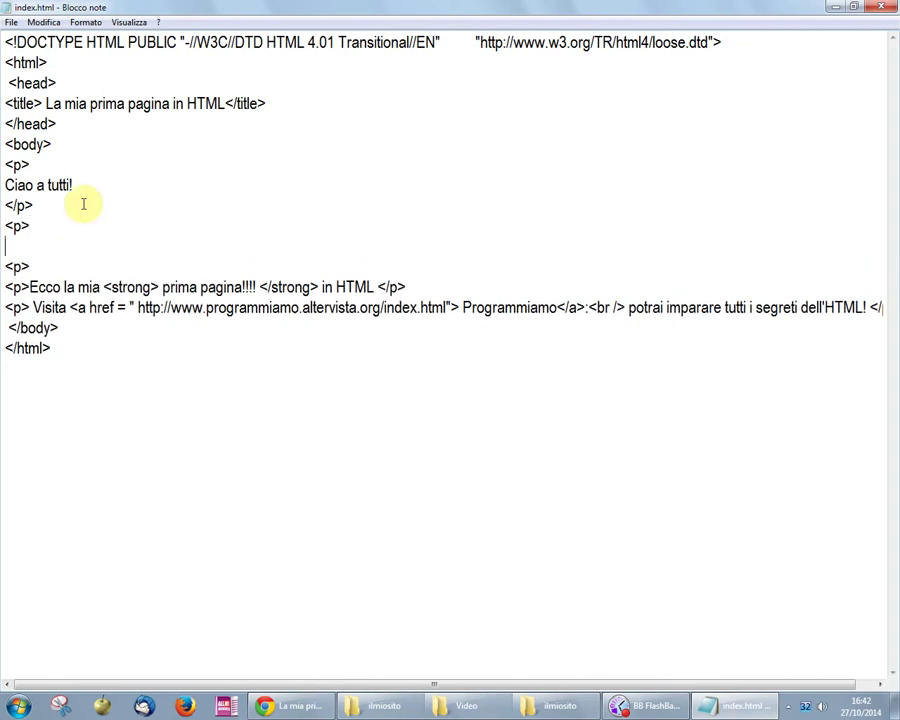
{"action": "type", "text": "<i"}
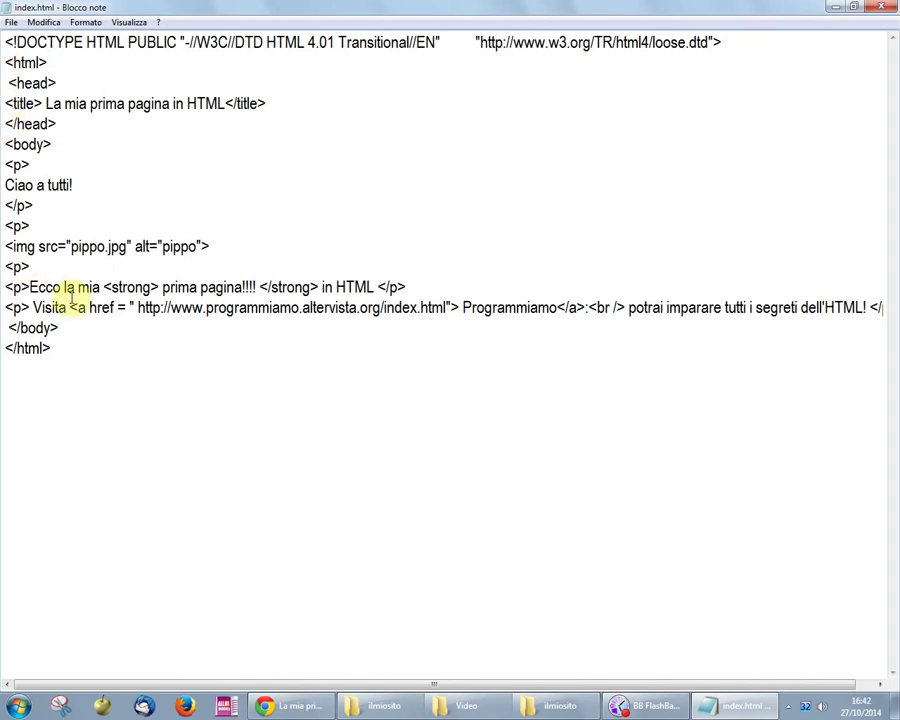
Step: Save index.html and reload the local page in the browser to check the inserted image
{"action": "left_click", "coordinate": [13, 23]}
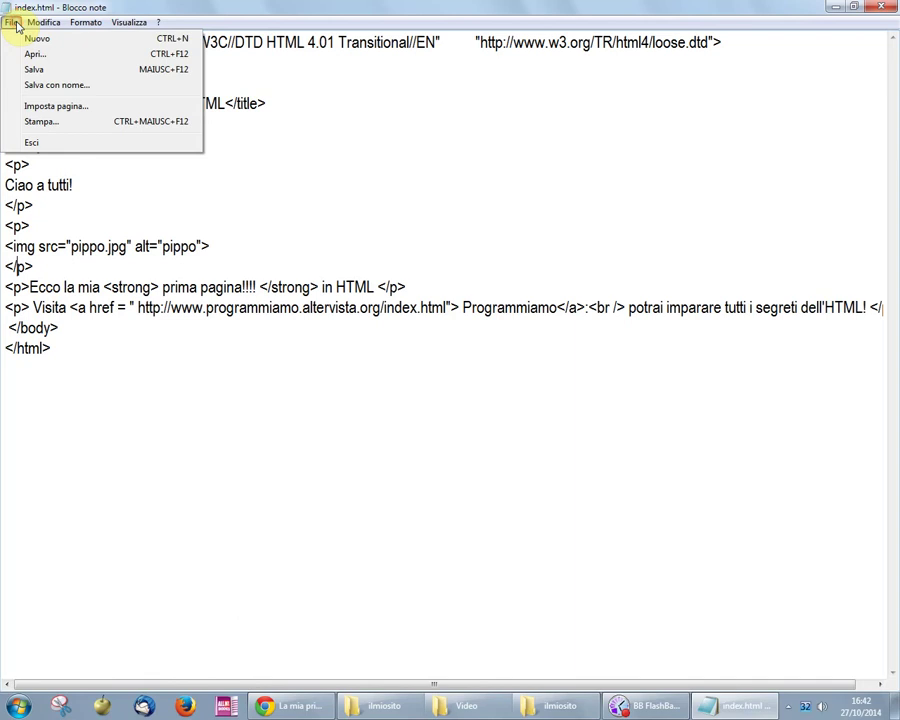
{"action": "left_click", "coordinate": [34, 69]}
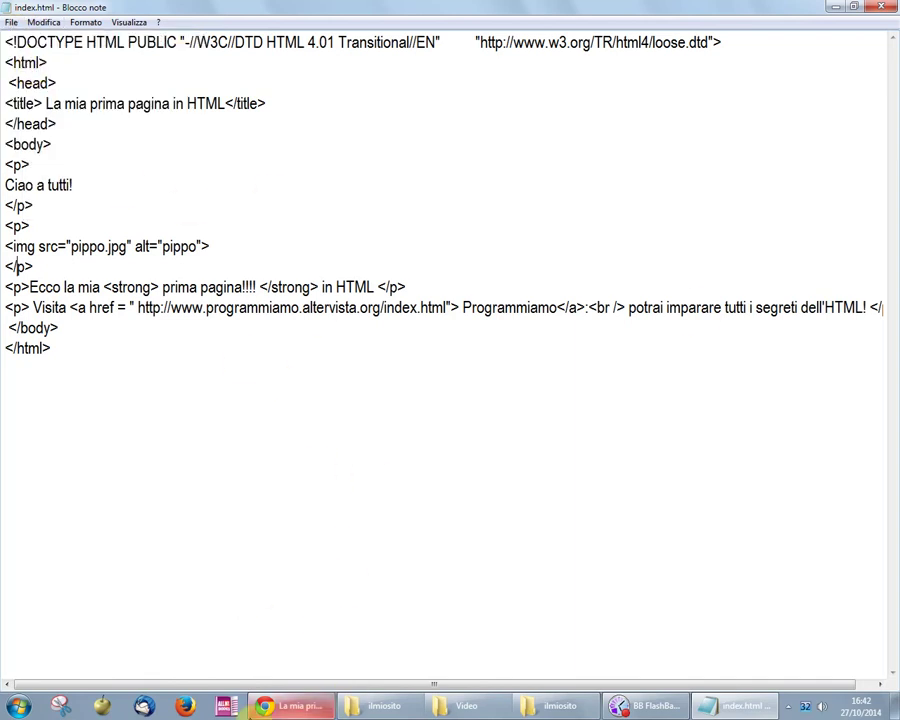
{"action": "left_click", "coordinate": [262, 706]}
{"action": "left_click", "coordinate": [52, 32]}
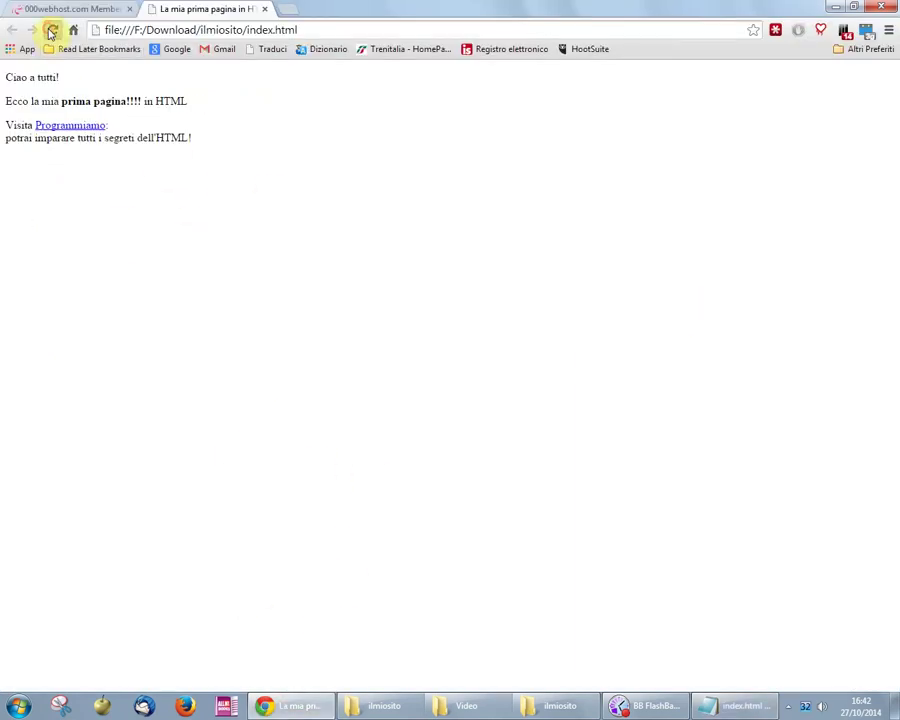
{"action": "scroll", "coordinate": [213, 180], "scroll_direction": "down", "scroll_amount": 3}
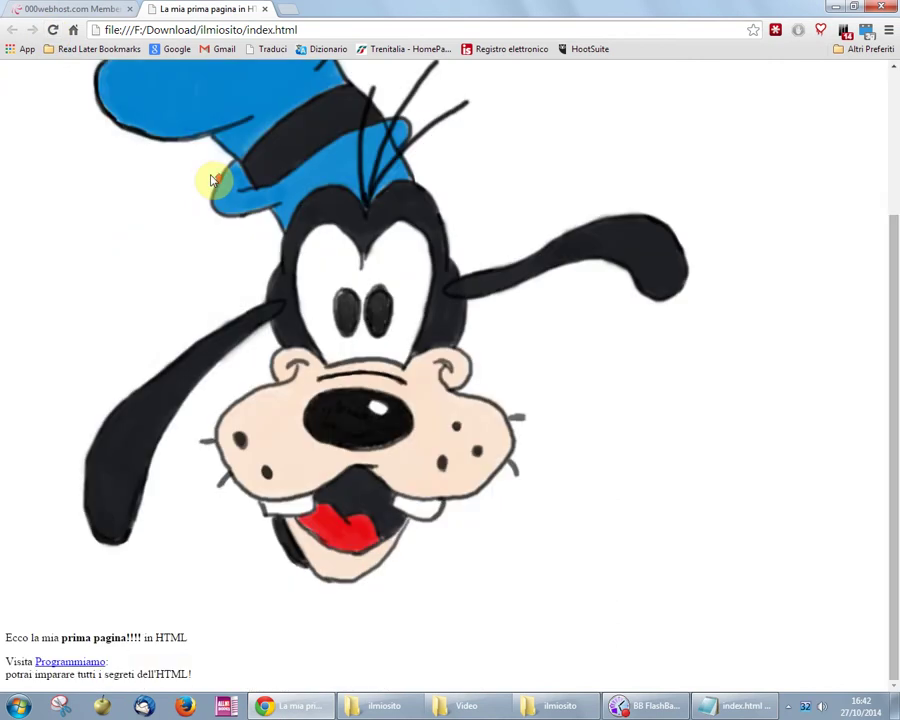
Step: Look over the local index.html preview, from the greeting and image down to the closing text
{"action": "scroll", "coordinate": [215, 180], "scroll_direction": "up", "scroll_amount": 3}
{"action": "scroll", "coordinate": [220, 176], "scroll_direction": "down", "scroll_amount": 3}
{"action": "scroll", "coordinate": [232, 152], "scroll_direction": "up", "scroll_amount": 3}
{"action": "scroll", "coordinate": [233, 151], "scroll_direction": "down", "scroll_amount": 3}
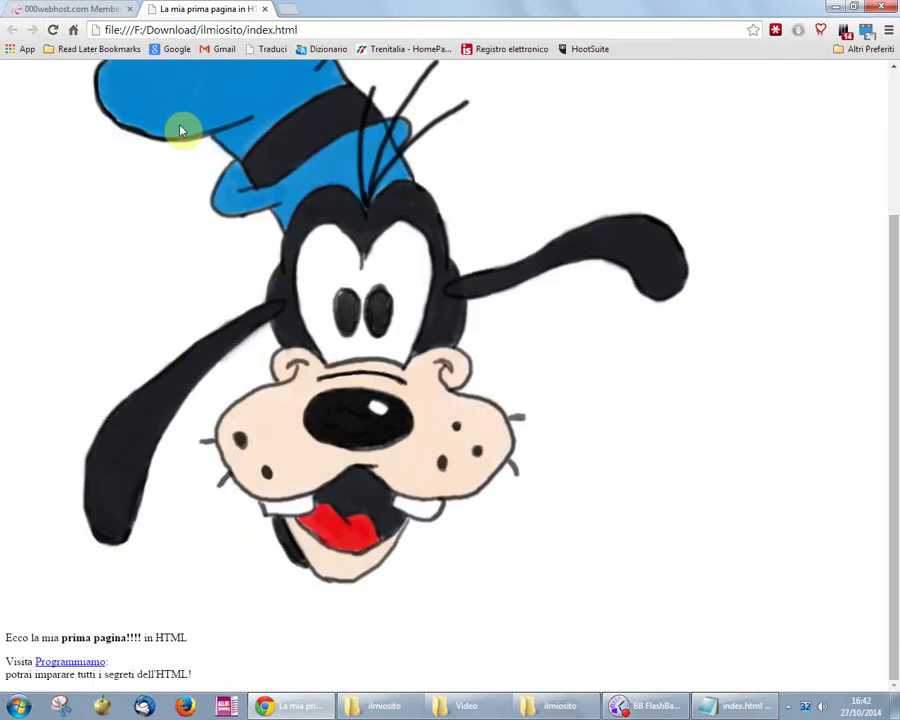
{"action": "scroll", "coordinate": [200, 140], "scroll_direction": "up", "scroll_amount": 3}
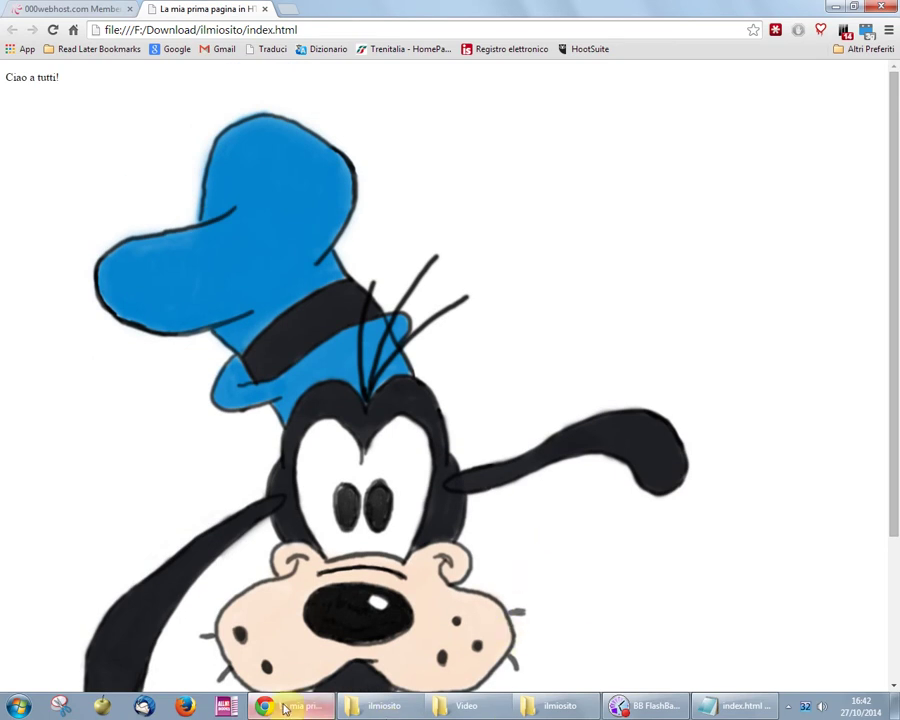
Step: Open the 000webhost File Manager and upload the edited index.html into the public_html directory
{"action": "left_click", "coordinate": [38, 10]}
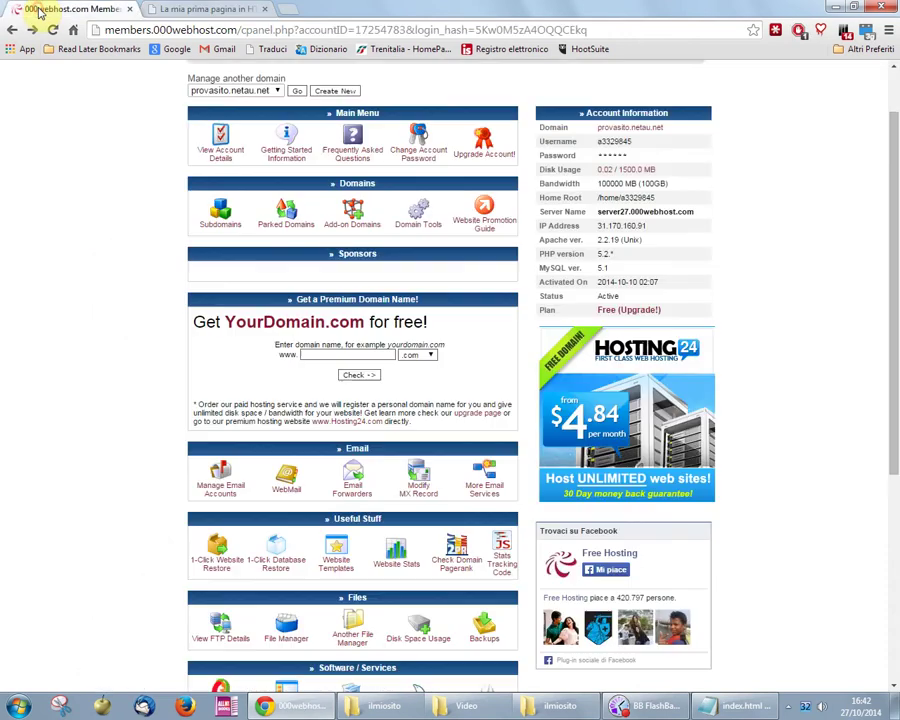
{"action": "left_click", "coordinate": [284, 630]}
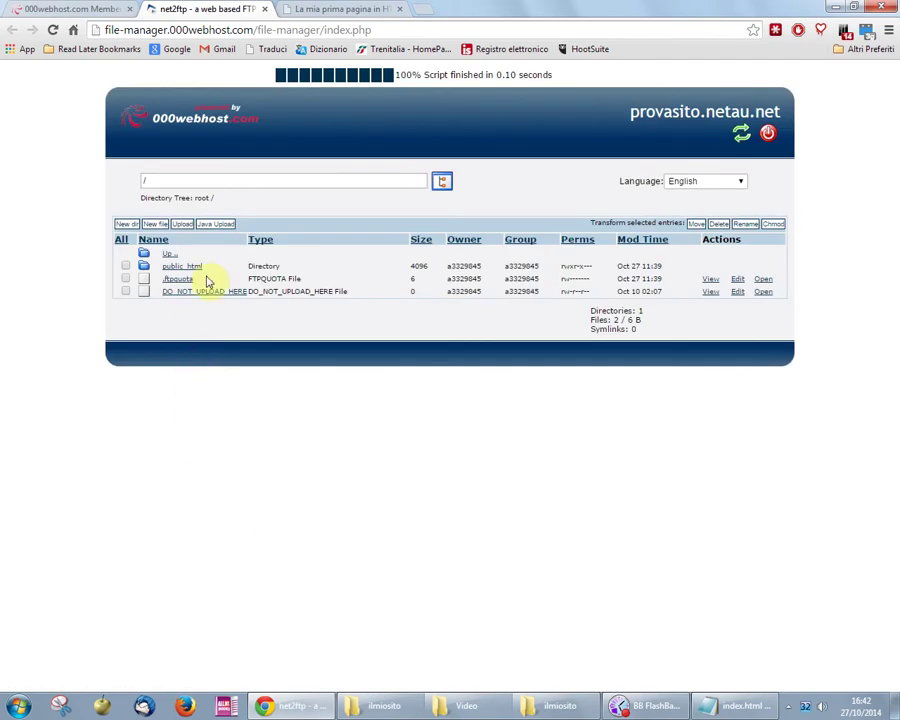
{"action": "left_click", "coordinate": [188, 268]}
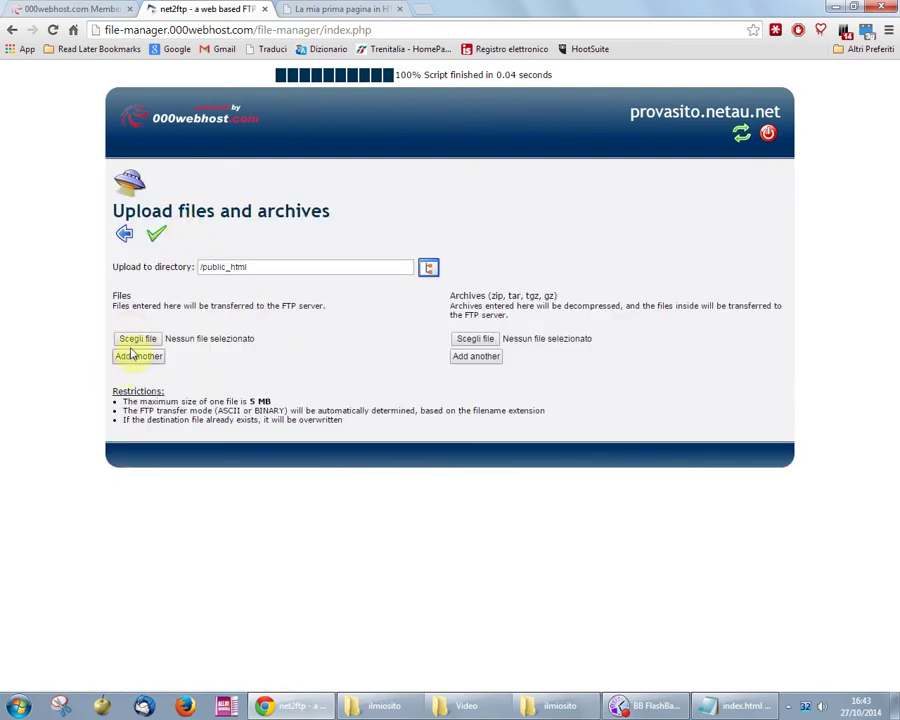
{"action": "left_click", "coordinate": [135, 339]}
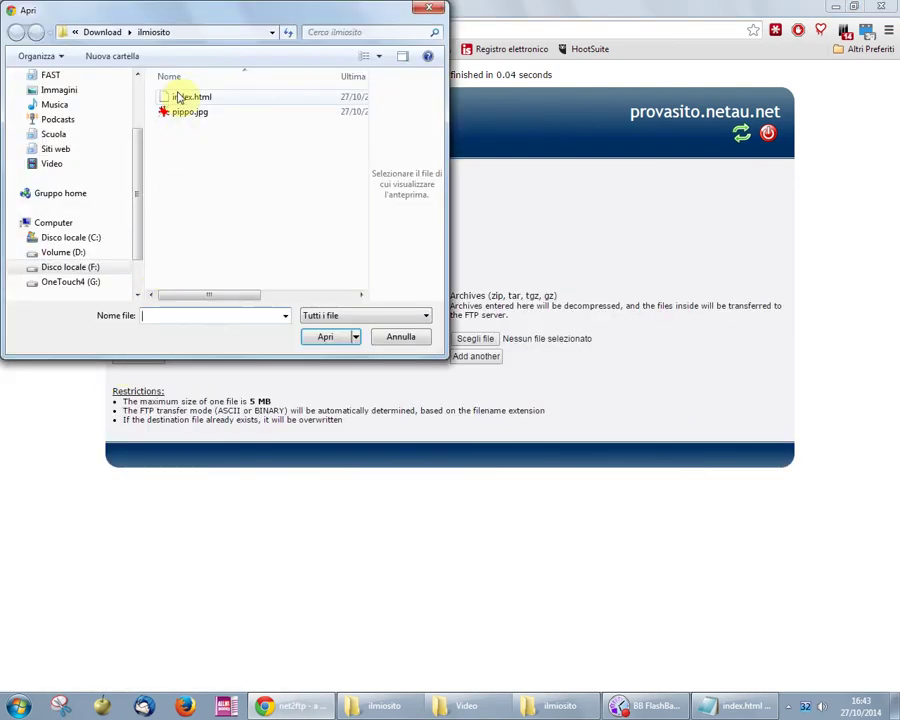
{"action": "double_click", "coordinate": [178, 95]}
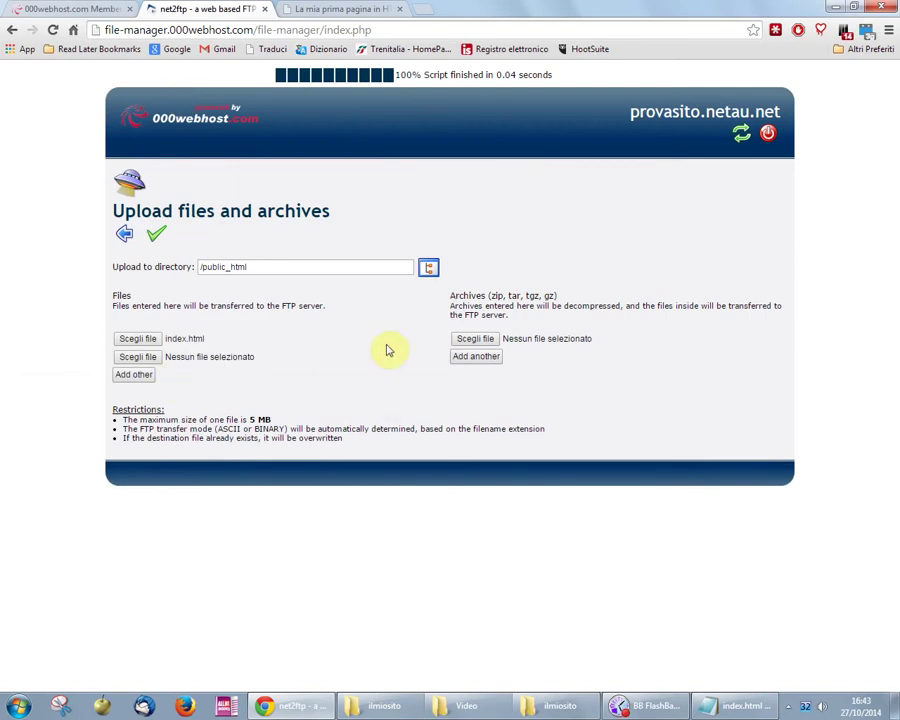
{"action": "left_click", "coordinate": [162, 237]}
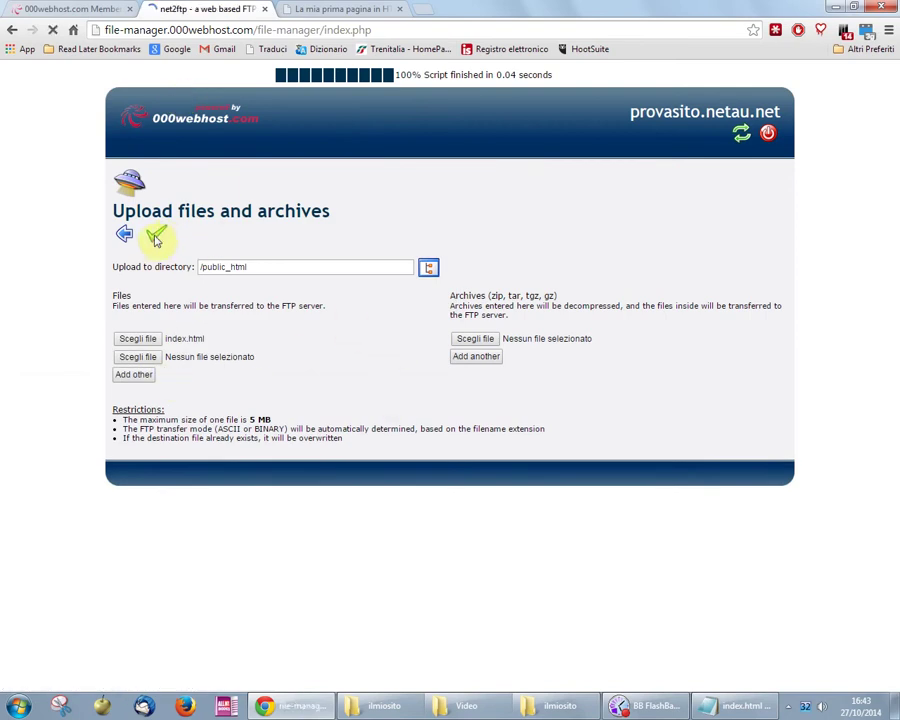
Step: Open the uploaded index.html online from public_html and compare it with the files in the local ilmiosito folder
{"action": "left_click", "coordinate": [126, 237]}
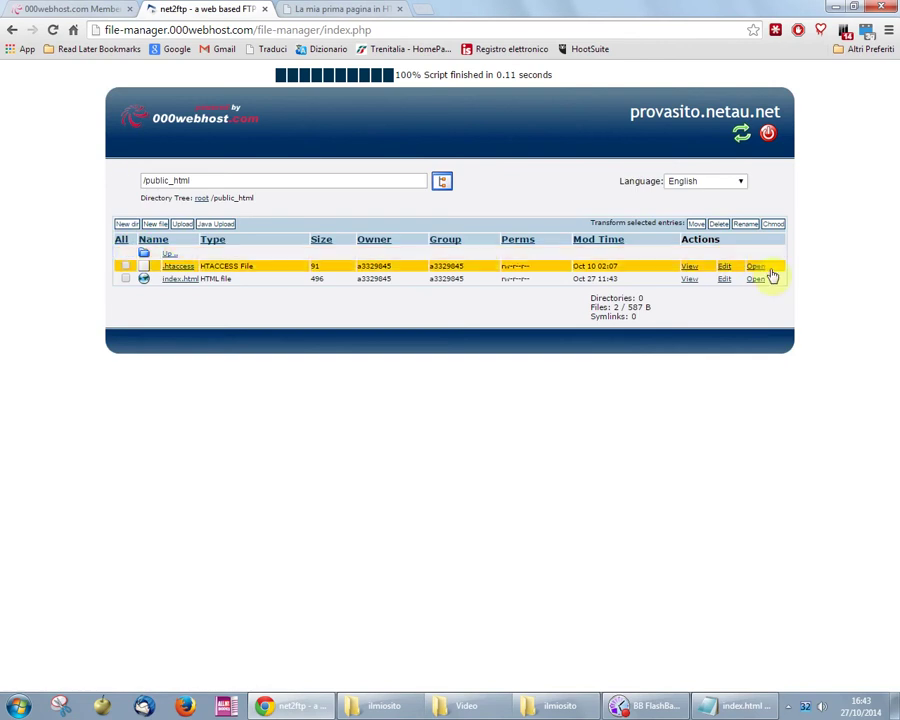
{"action": "left_click", "coordinate": [758, 280]}
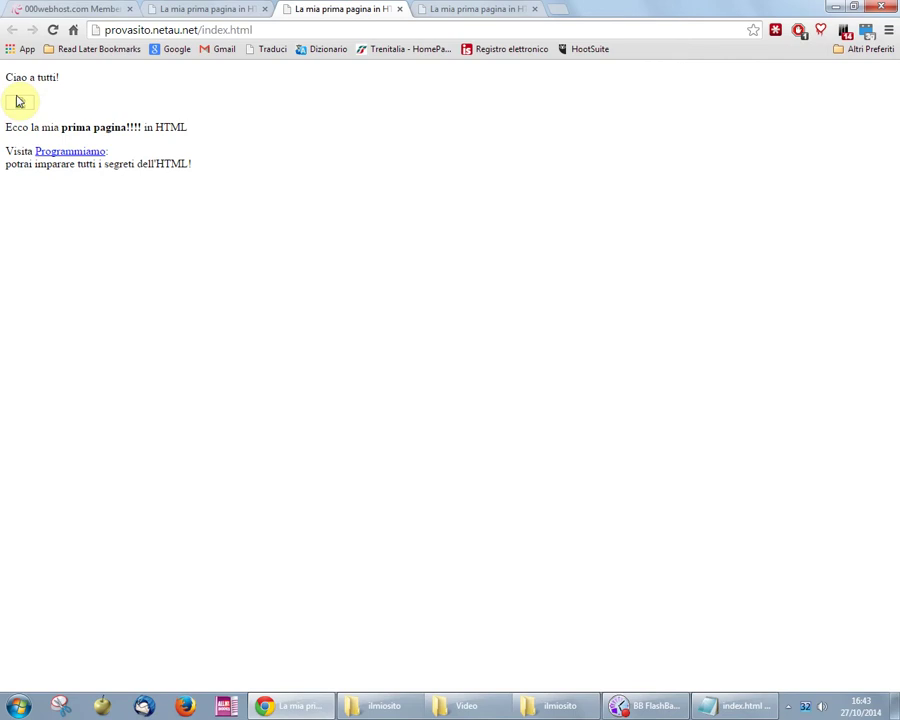
{"action": "left_click", "coordinate": [380, 706]}
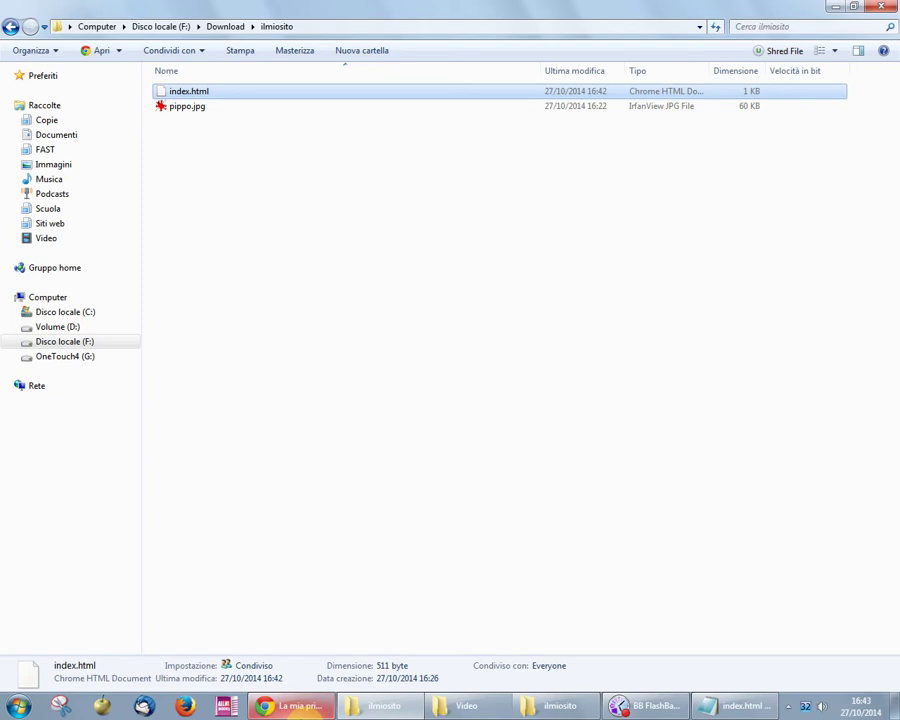
{"action": "mouse_move", "coordinate": [301, 716]}
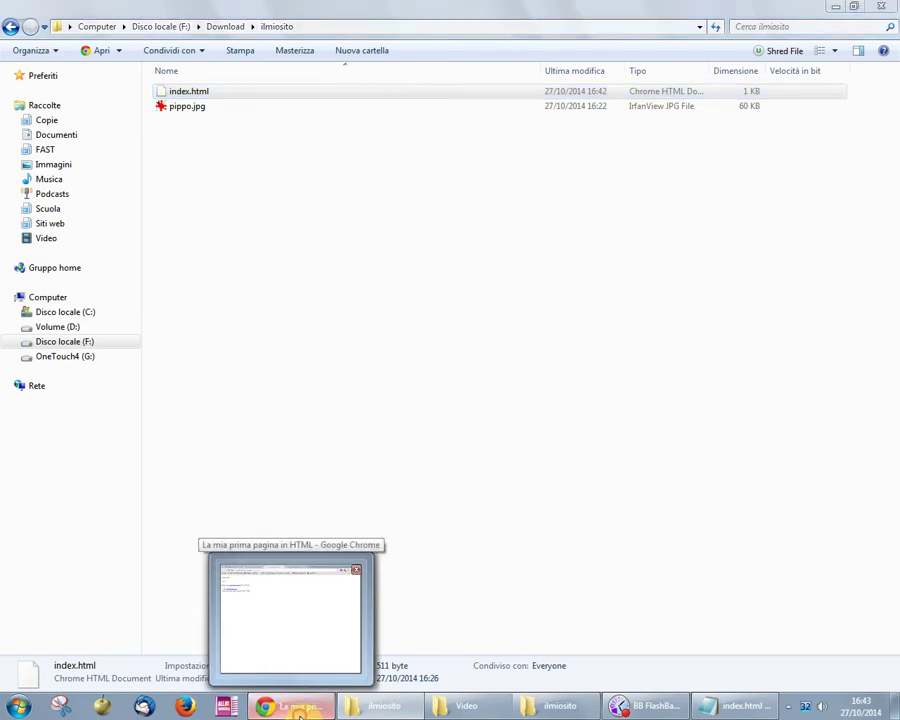
{"action": "left_click", "coordinate": [290, 615]}
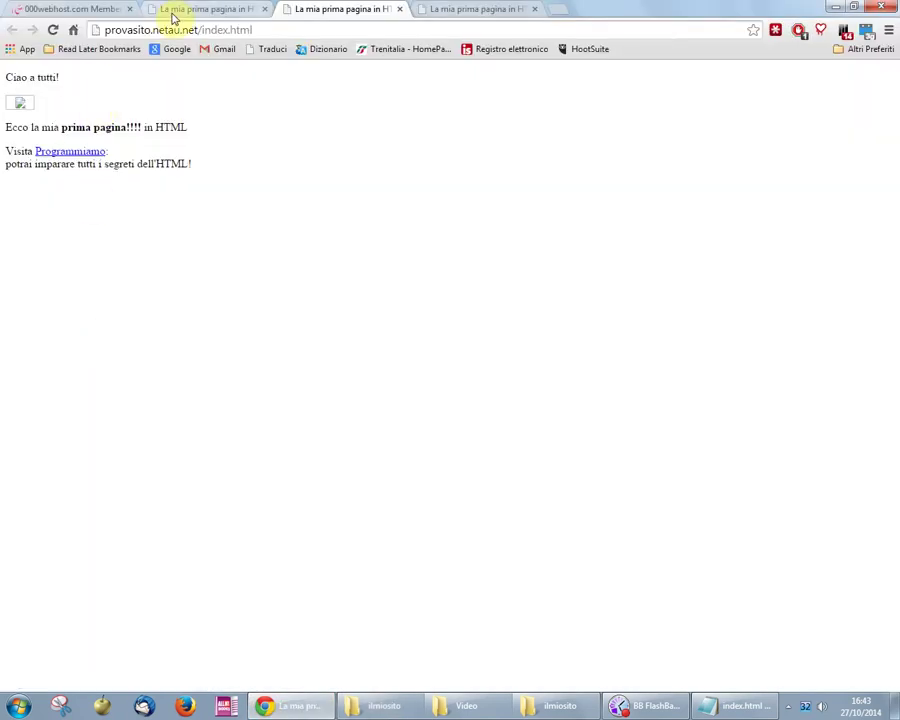
Step: Reopen the File Manager from the 000webhost control panel and close the two leftover hosted-page tabs
{"action": "left_click", "coordinate": [95, 10]}
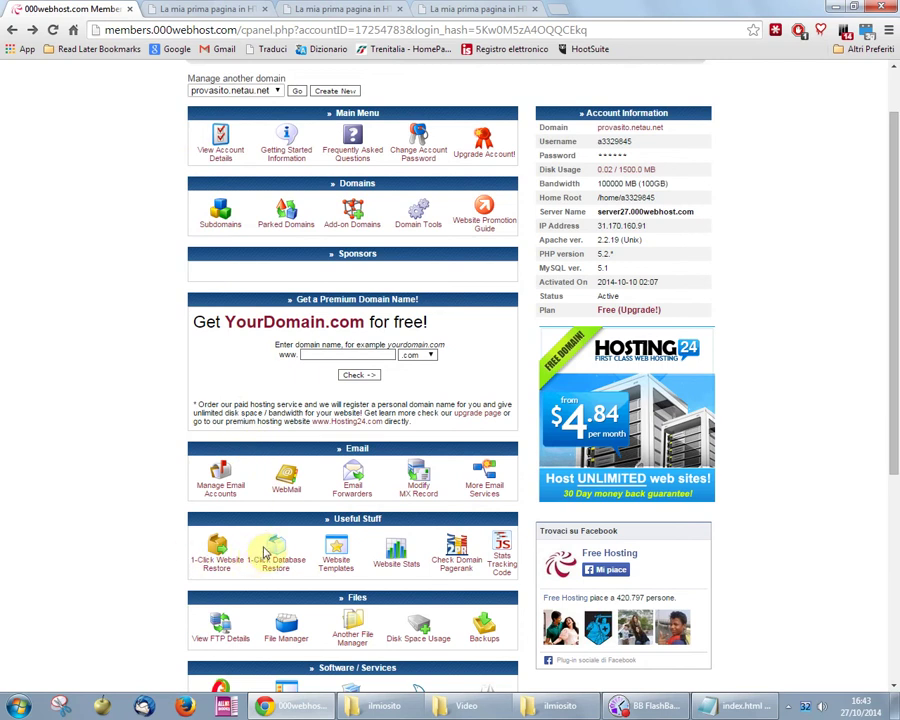
{"action": "left_click", "coordinate": [287, 633]}
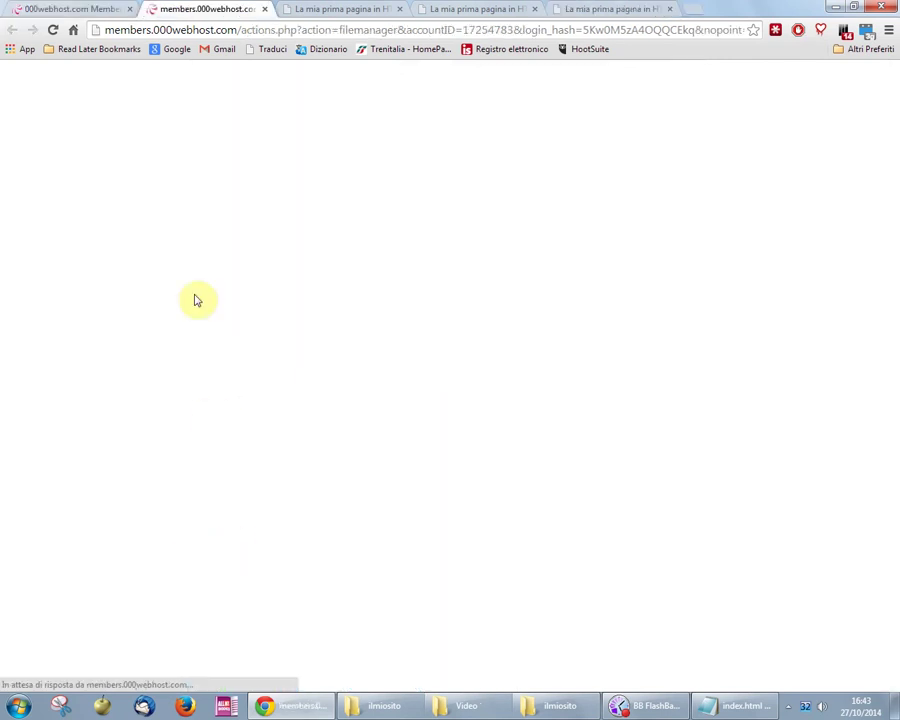
{"action": "left_click", "coordinate": [399, 9]}
{"action": "left_click", "coordinate": [399, 9]}
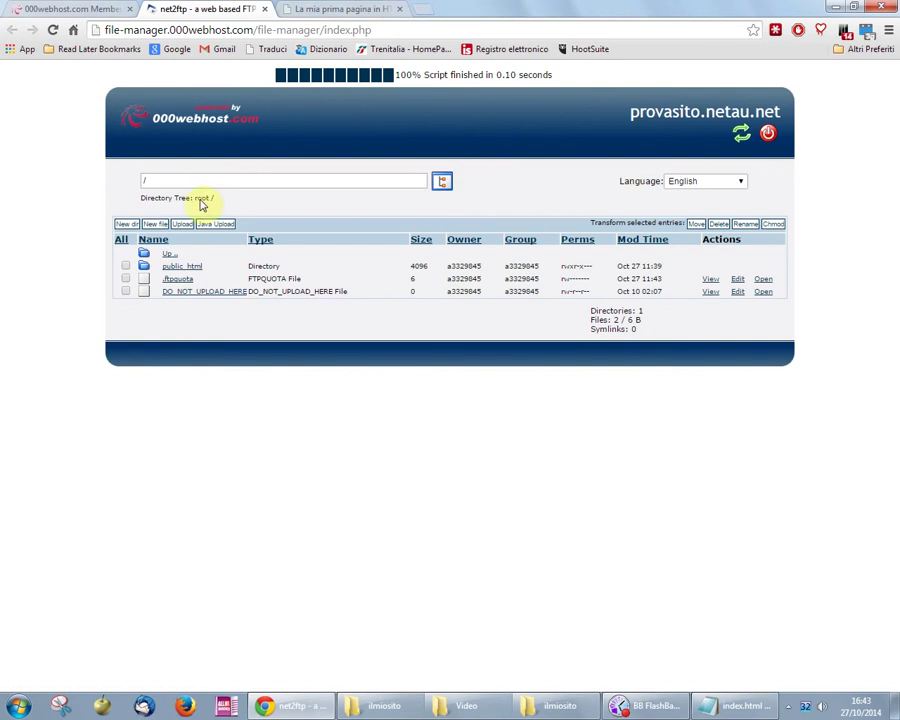
Step: Upload pippo.jpg from the ilmiosito folder into the public_html directory
{"action": "left_click", "coordinate": [176, 266]}
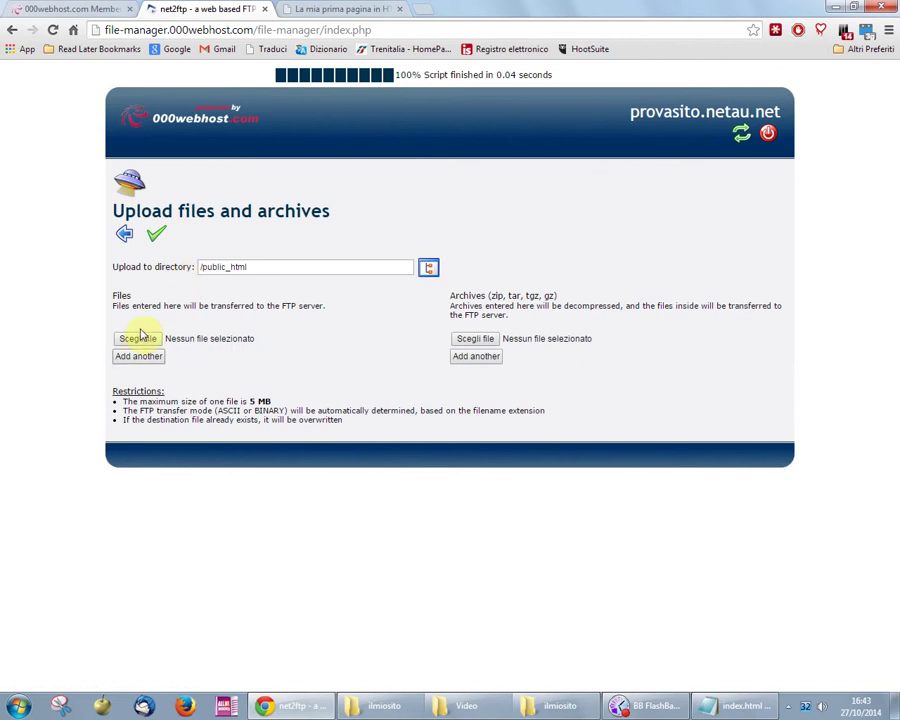
{"action": "left_click", "coordinate": [138, 340]}
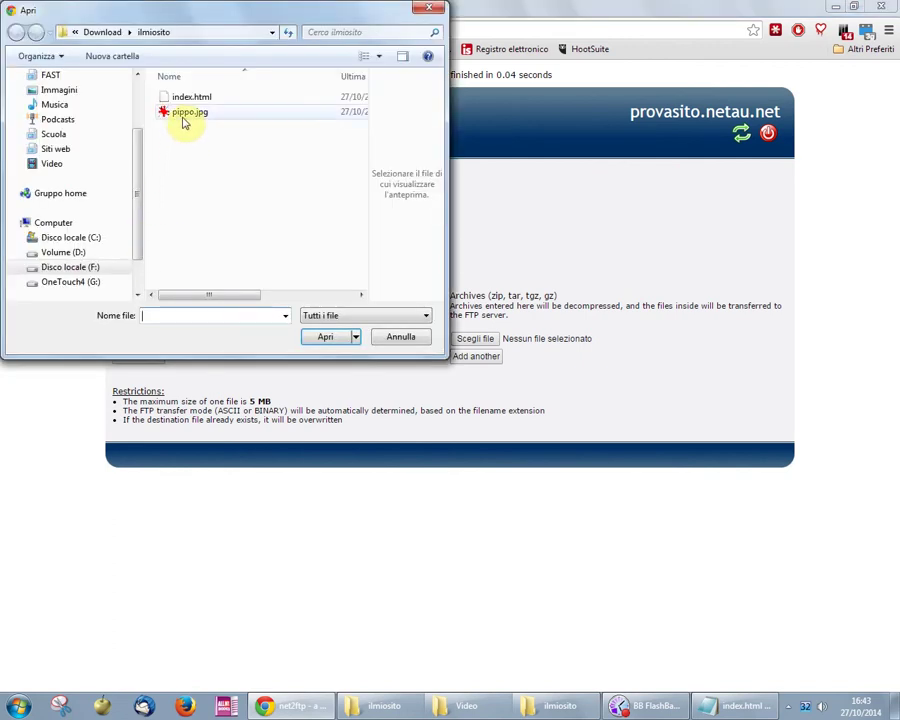
{"action": "double_click", "coordinate": [185, 120]}
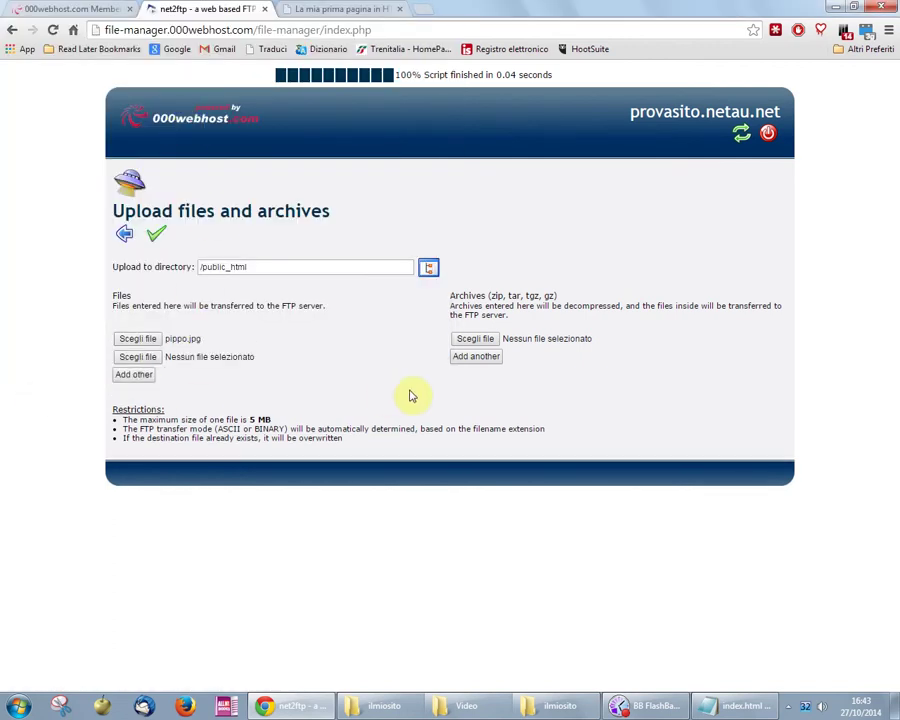
{"action": "left_click", "coordinate": [149, 236]}
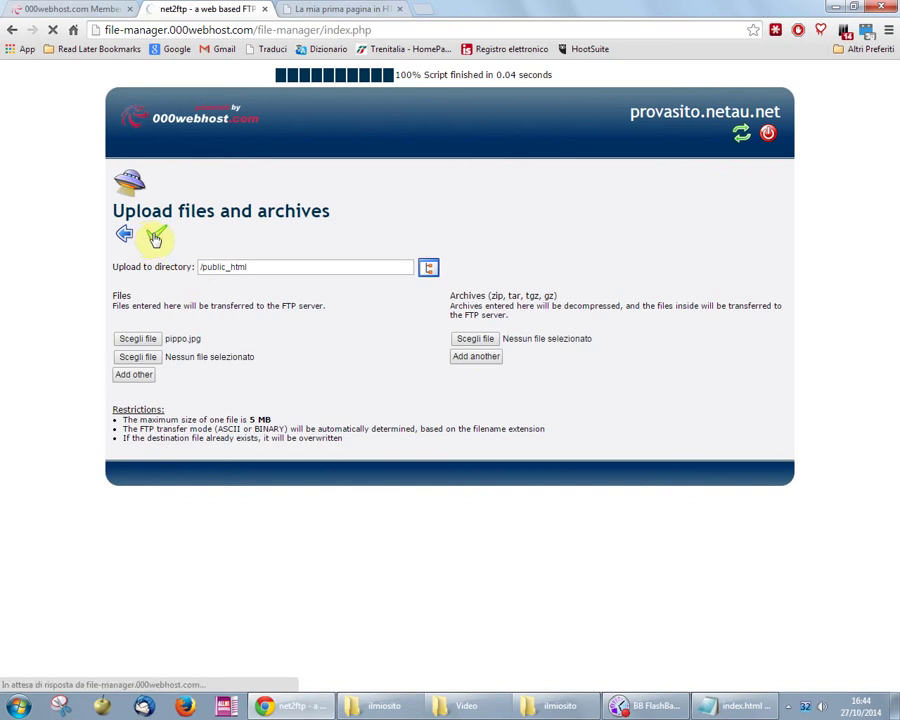
Step: Close the local page preview and open the hosted index.html from the public_html listing
{"action": "left_click", "coordinate": [322, 9]}
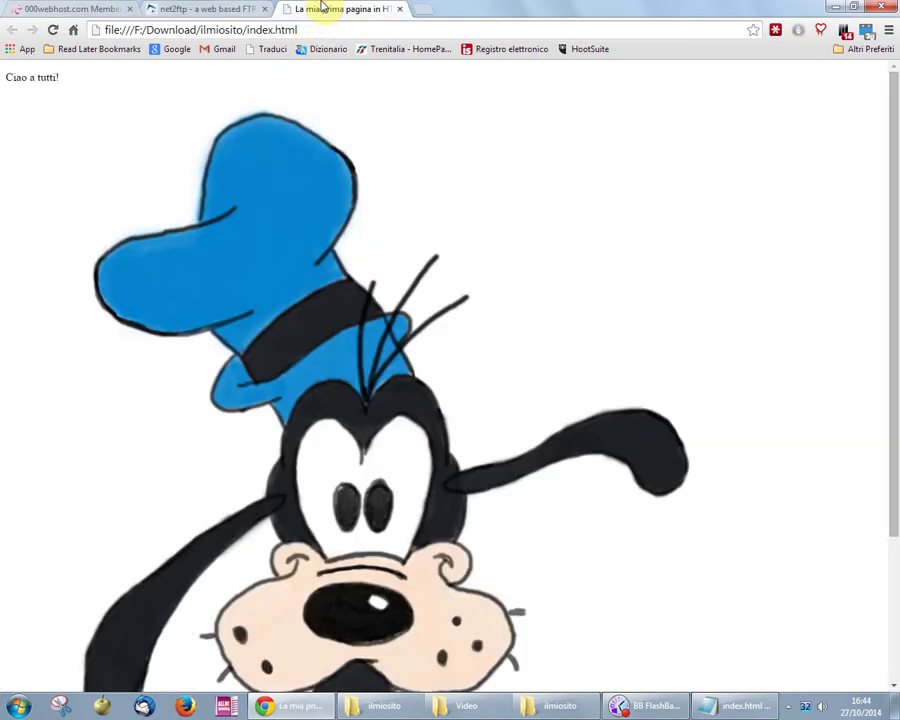
{"action": "left_click", "coordinate": [401, 10]}
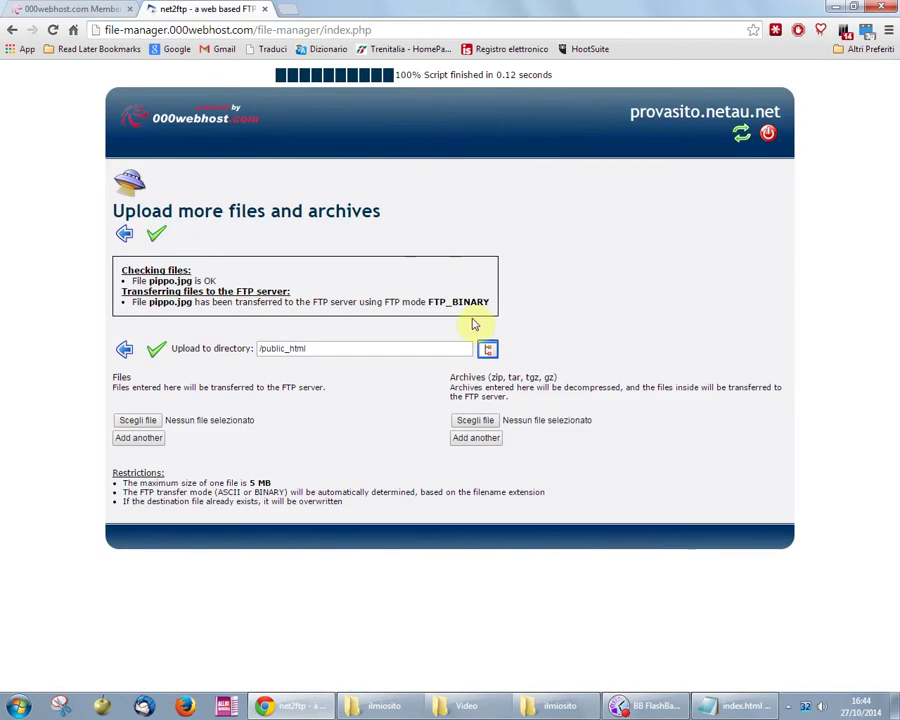
{"action": "left_click", "coordinate": [124, 347]}
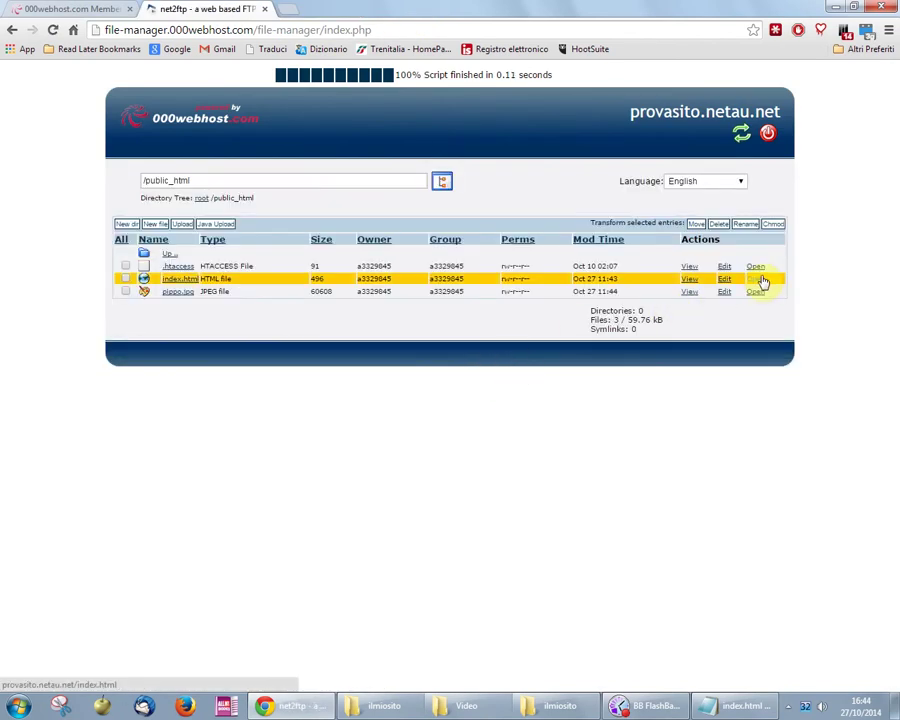
{"action": "left_click", "coordinate": [757, 281]}
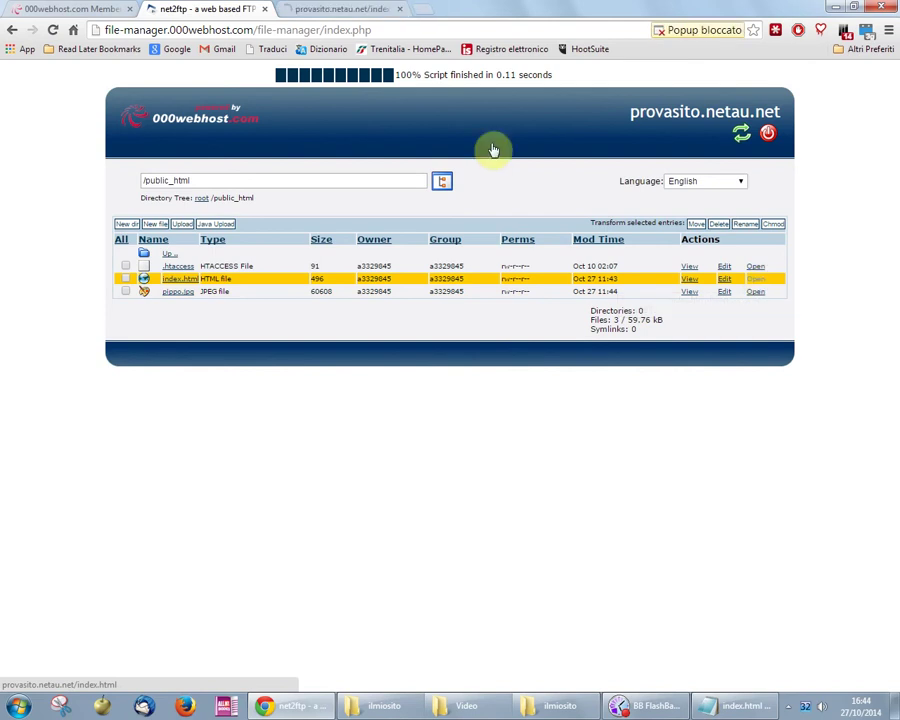
{"action": "left_click", "coordinate": [365, 10]}
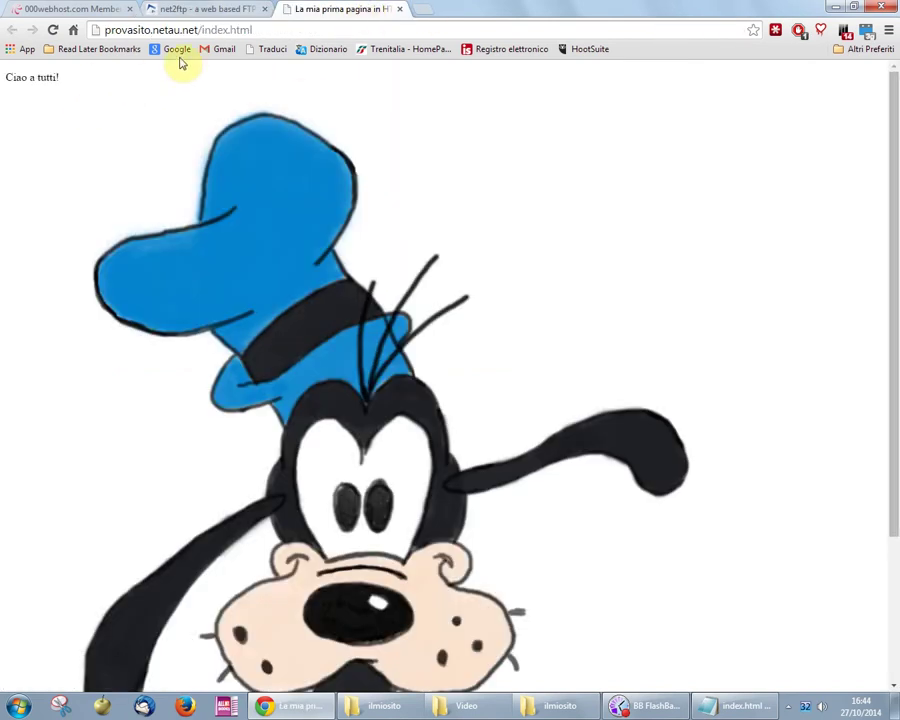
Step: Examine the page's online address, provasito.netau.net/index.html, and check how the image displays there
{"action": "left_click_drag", "start_coordinate": [256, 29], "coordinate": [115, 22]}
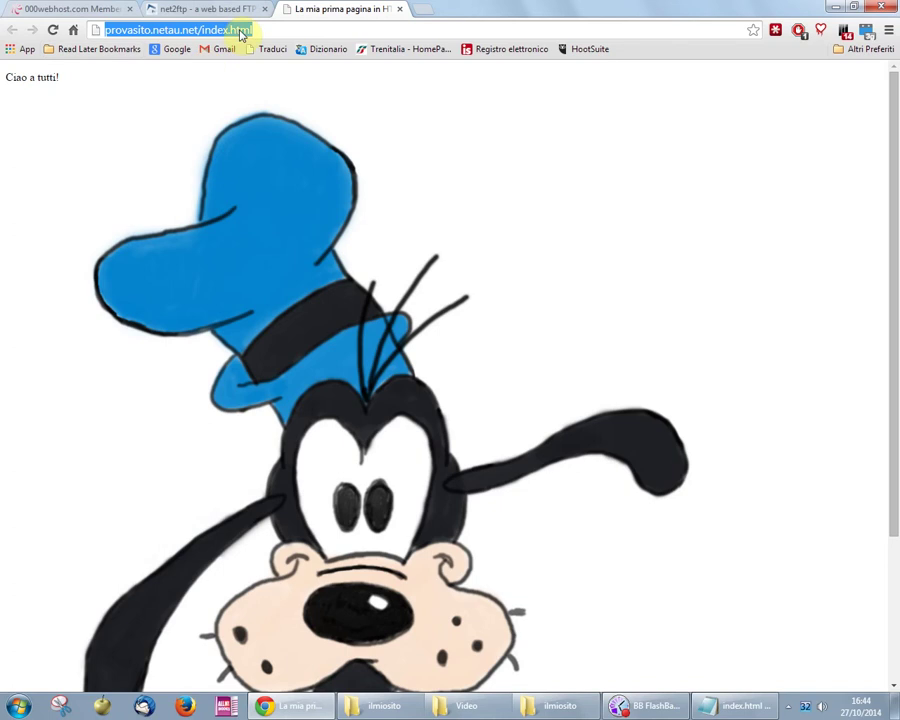
{"action": "scroll", "coordinate": [231, 199], "scroll_direction": "down", "scroll_amount": 3}
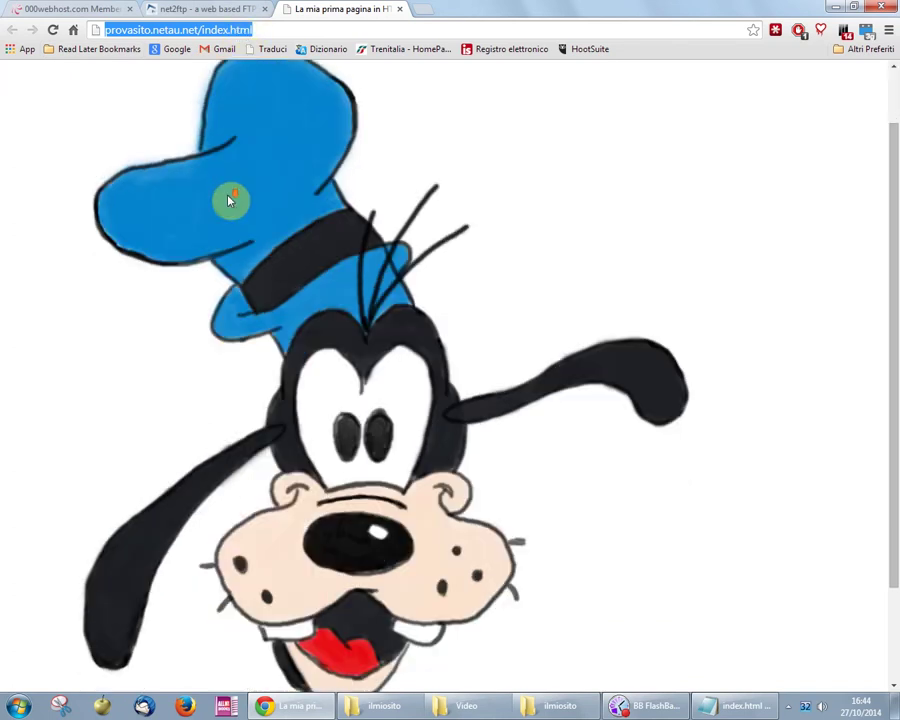
{"action": "scroll", "coordinate": [232, 203], "scroll_direction": "up", "scroll_amount": 3}
{"action": "scroll", "coordinate": [232, 203], "scroll_direction": "down", "scroll_amount": 3}
{"action": "scroll", "coordinate": [234, 200], "scroll_direction": "up", "scroll_amount": 2}
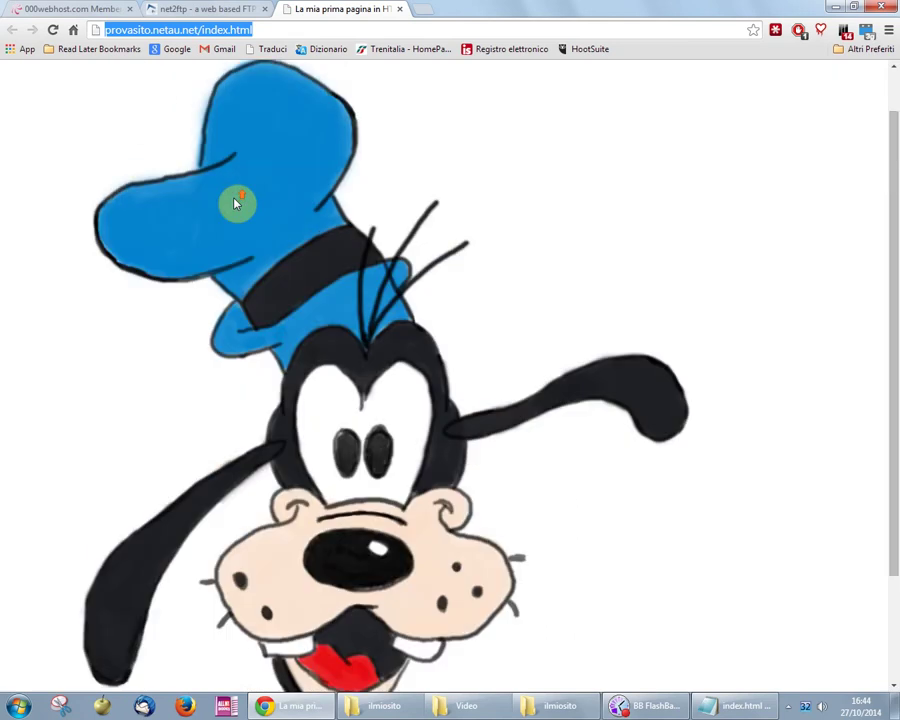
{"action": "scroll", "coordinate": [236, 202], "scroll_direction": "down", "scroll_amount": 2}
{"action": "scroll", "coordinate": [236, 200], "scroll_direction": "up", "scroll_amount": 2}
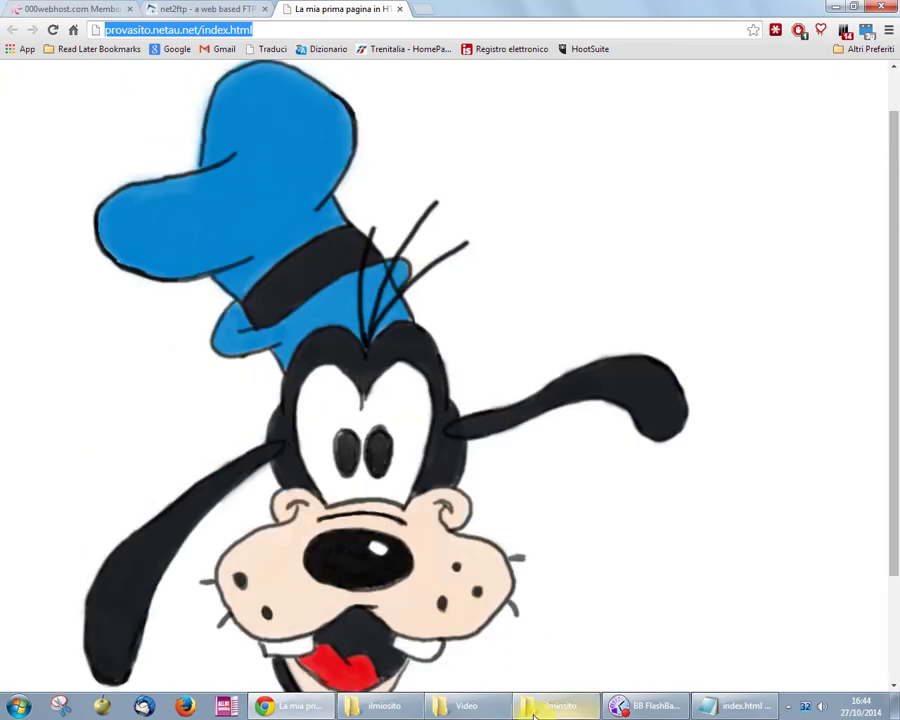
Step: Switch to the local ilmiosito folder in Windows Explorer and create a subfolder named immagini
{"action": "mouse_move", "coordinate": [545, 706]}
{"action": "left_mouse_down"}
{"action": "mouse_move", "coordinate": [476, 712]}
{"action": "mouse_move", "coordinate": [536, 707]}
{"action": "left_mouse_up"}
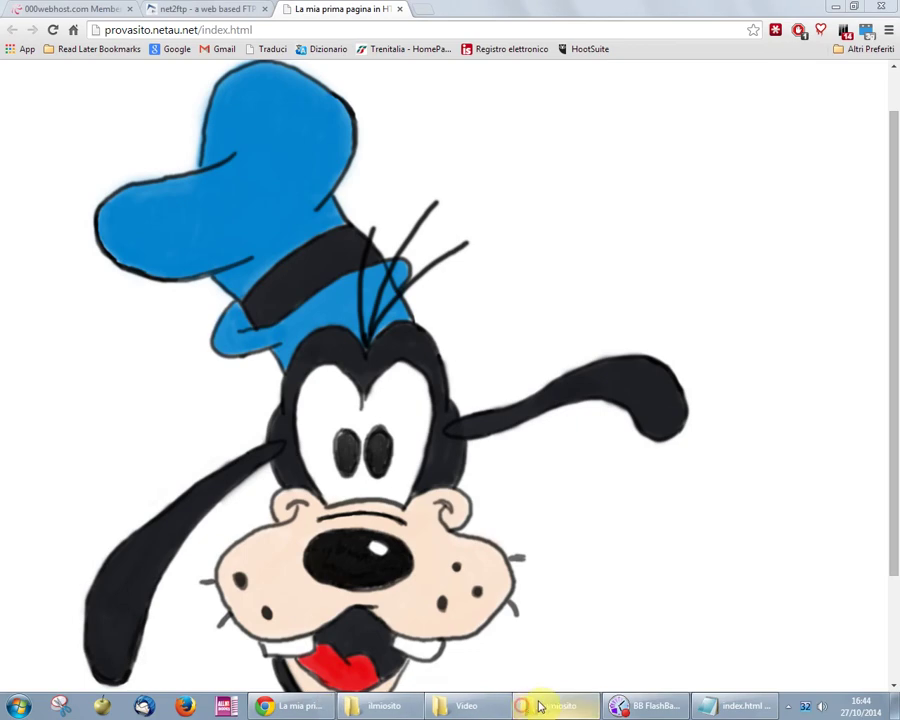
{"action": "left_click", "coordinate": [536, 707]}
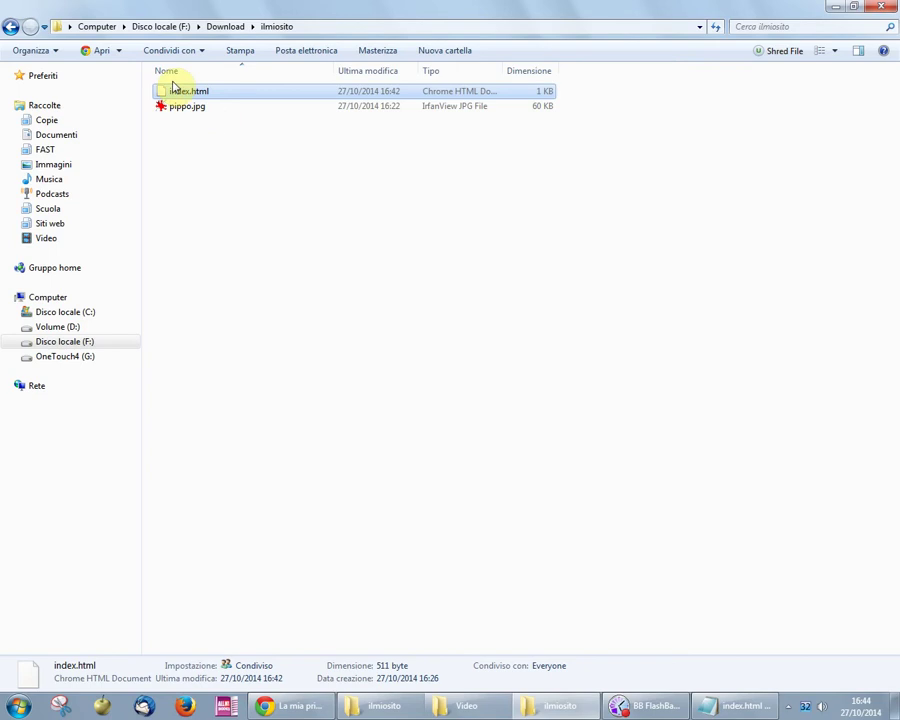
{"action": "left_click", "coordinate": [195, 158]}
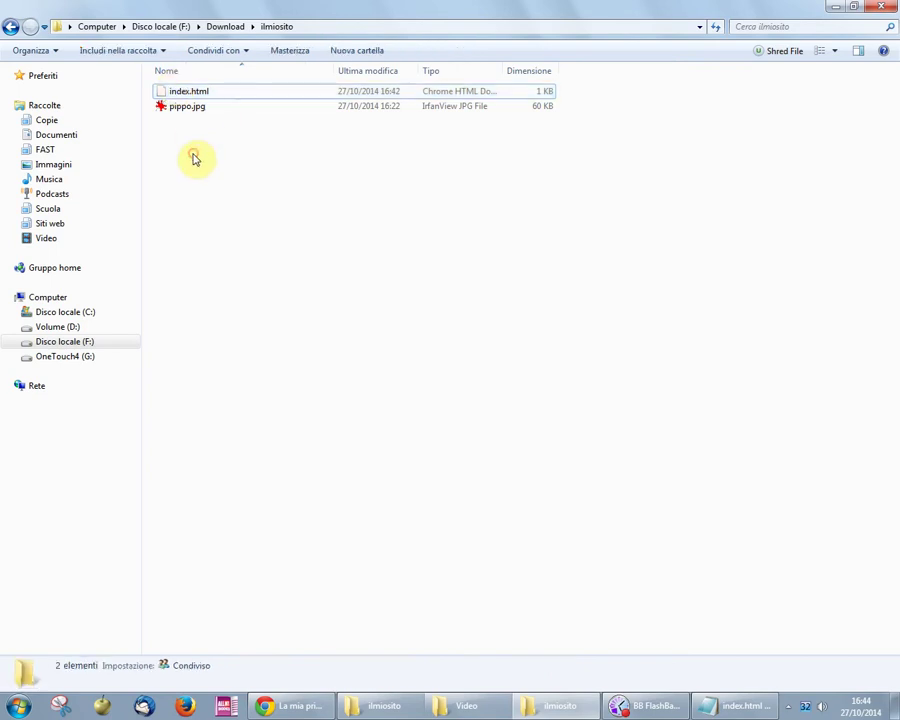
{"action": "right_click", "coordinate": [195, 156]}
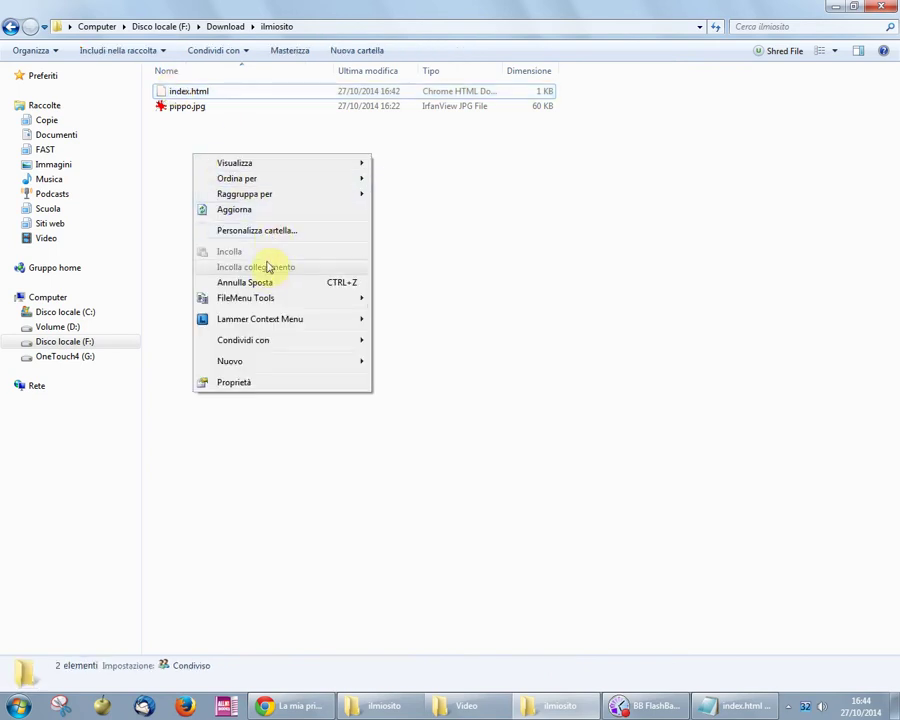
{"action": "mouse_move", "coordinate": [256, 364]}
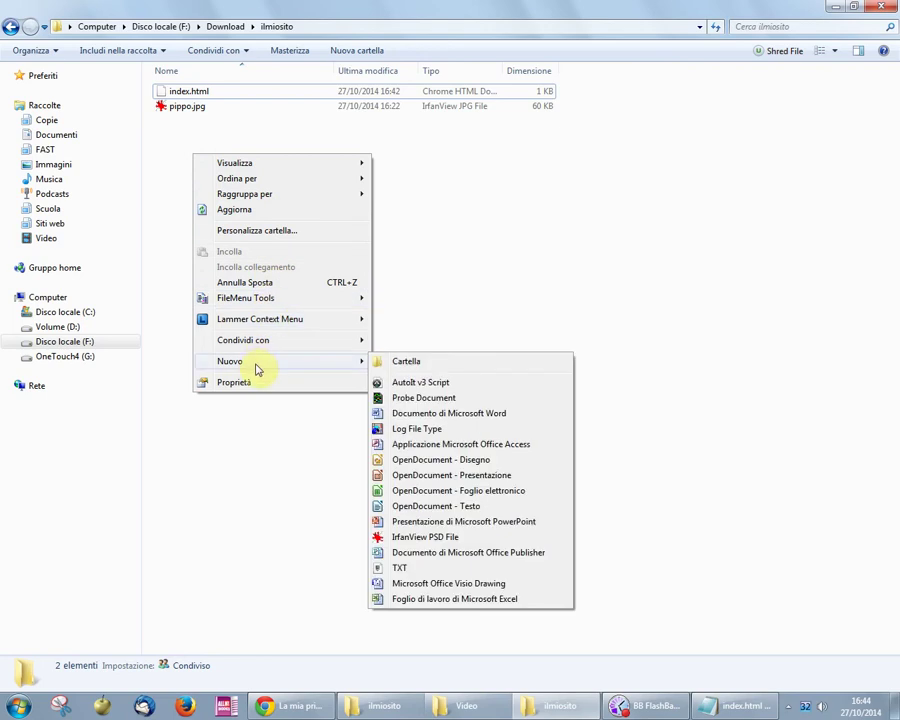
{"action": "left_click", "coordinate": [388, 362]}
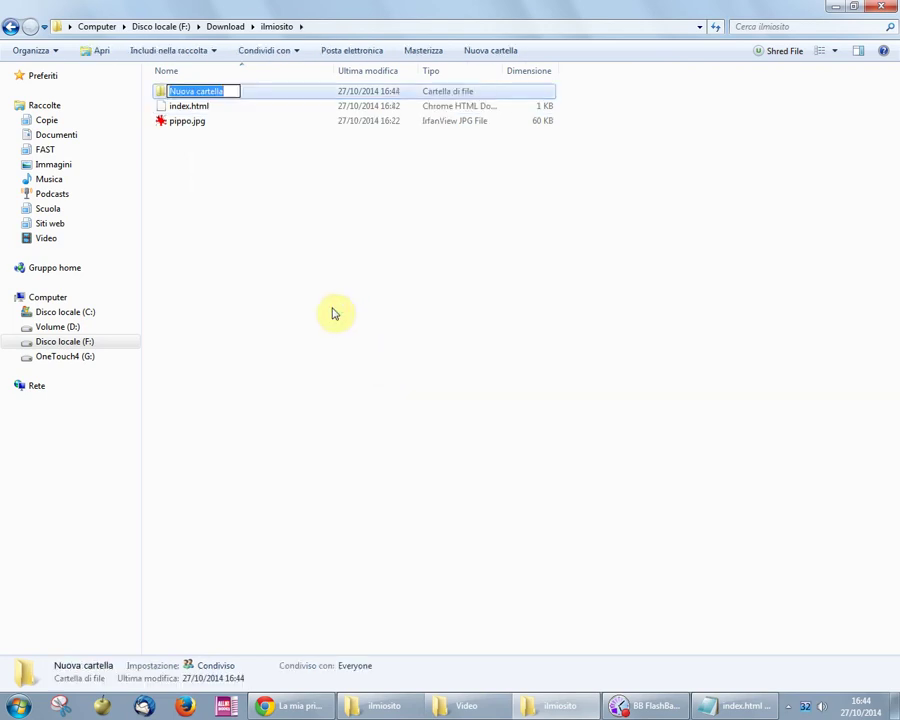
{"action": "type", "text": "im"}
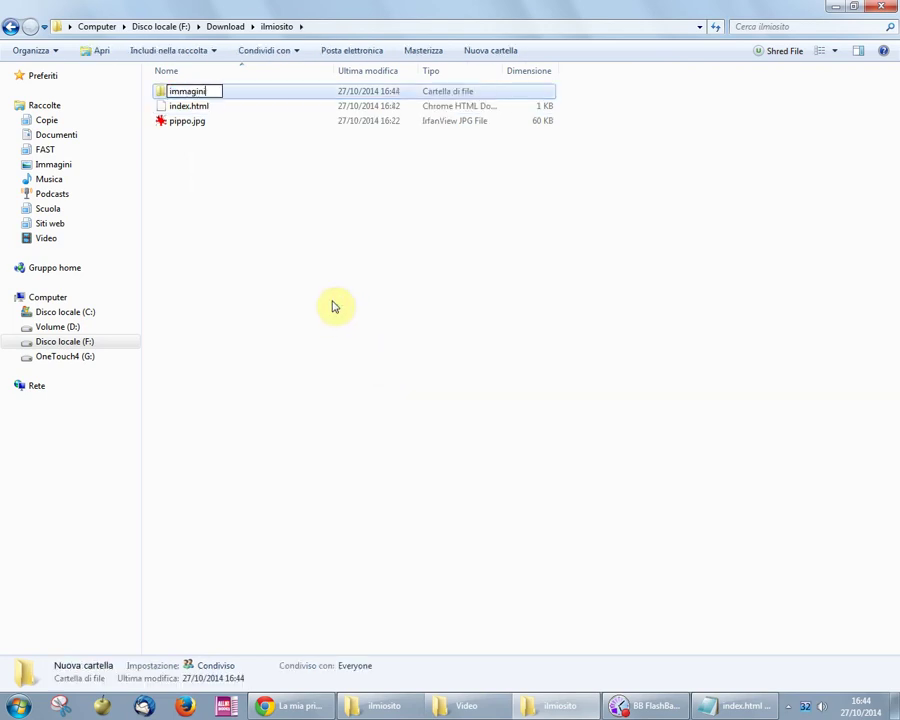
{"action": "type", "text": "magini"}
{"action": "left_click", "coordinate": [332, 306]}
Step: Move pippo.jpg into the immagini subfolder and open the local index.html in the browser to check the image
{"action": "left_click", "coordinate": [196, 131]}
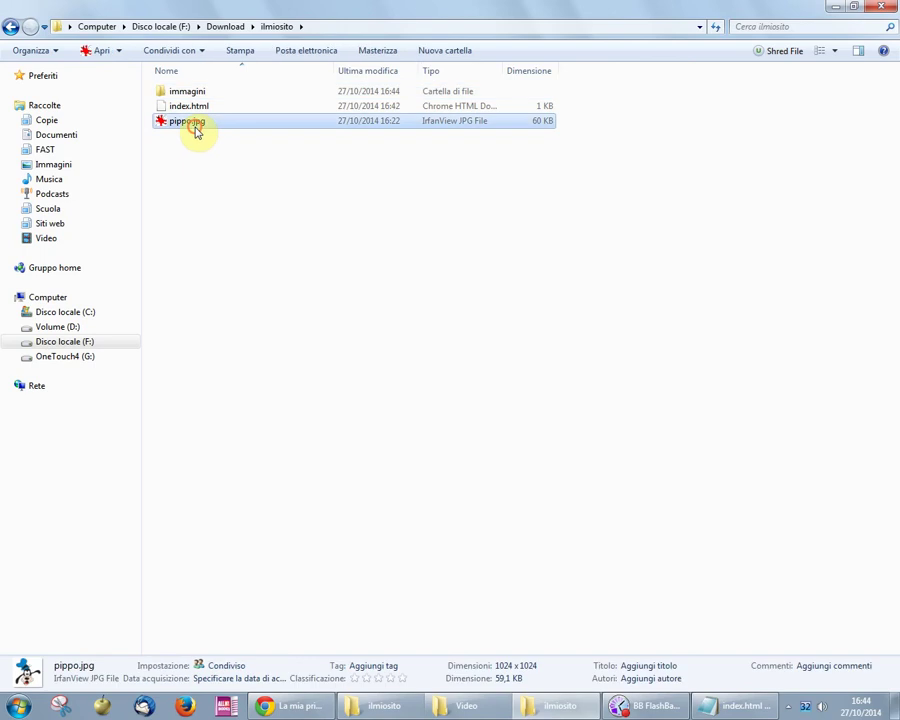
{"action": "left_click_drag", "start_coordinate": [196, 131], "coordinate": [196, 91]}
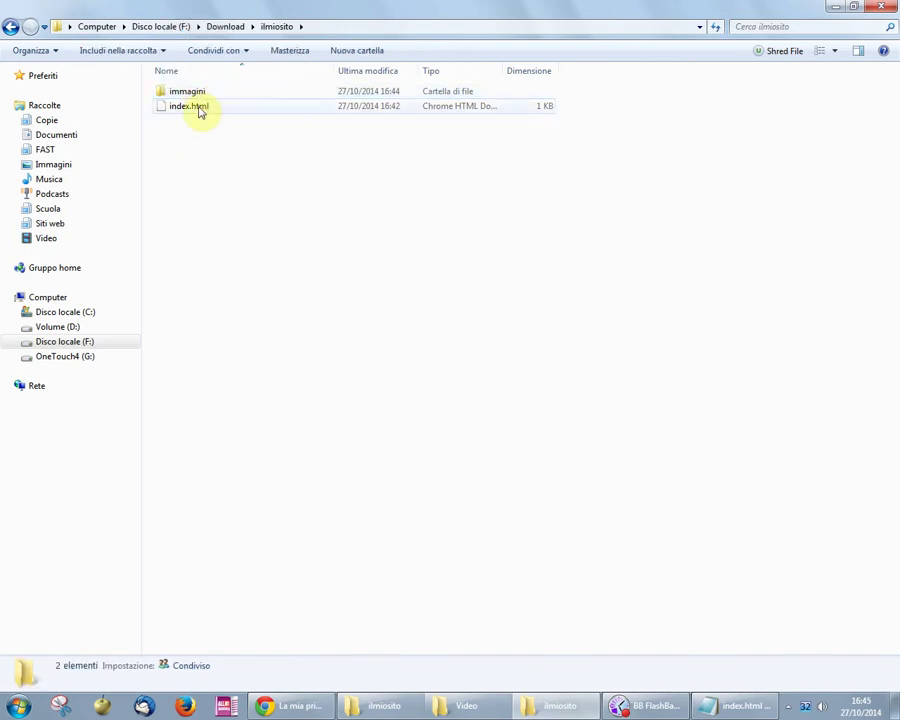
{"action": "double_click", "coordinate": [199, 110]}
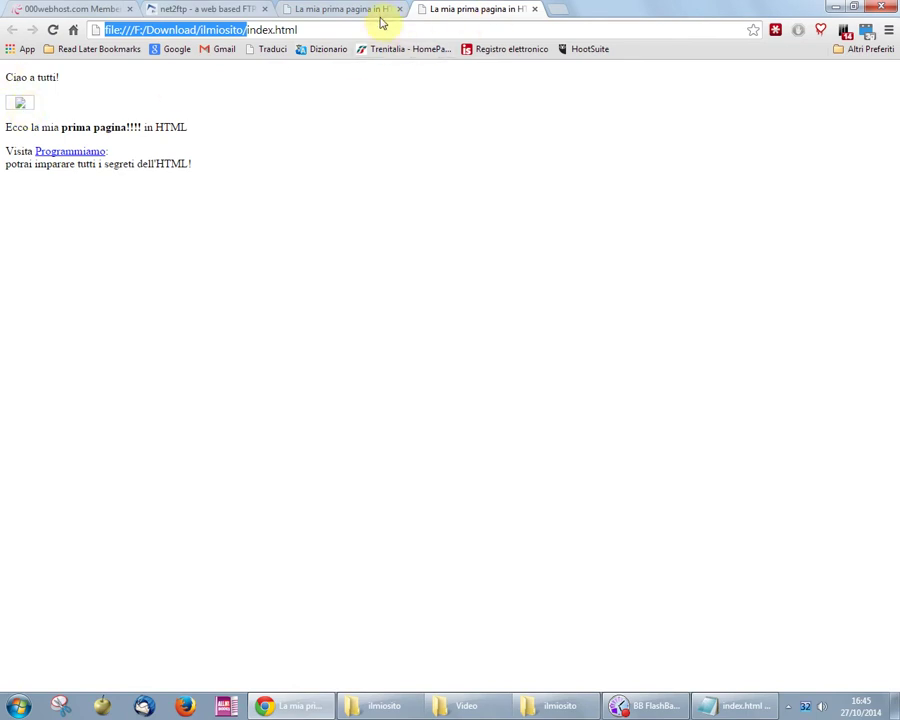
Step: In Notepad, change the image source in index.html to immagini/pippo.jpg, and reload the saved local page in Chrome
{"action": "left_click", "coordinate": [760, 705]}
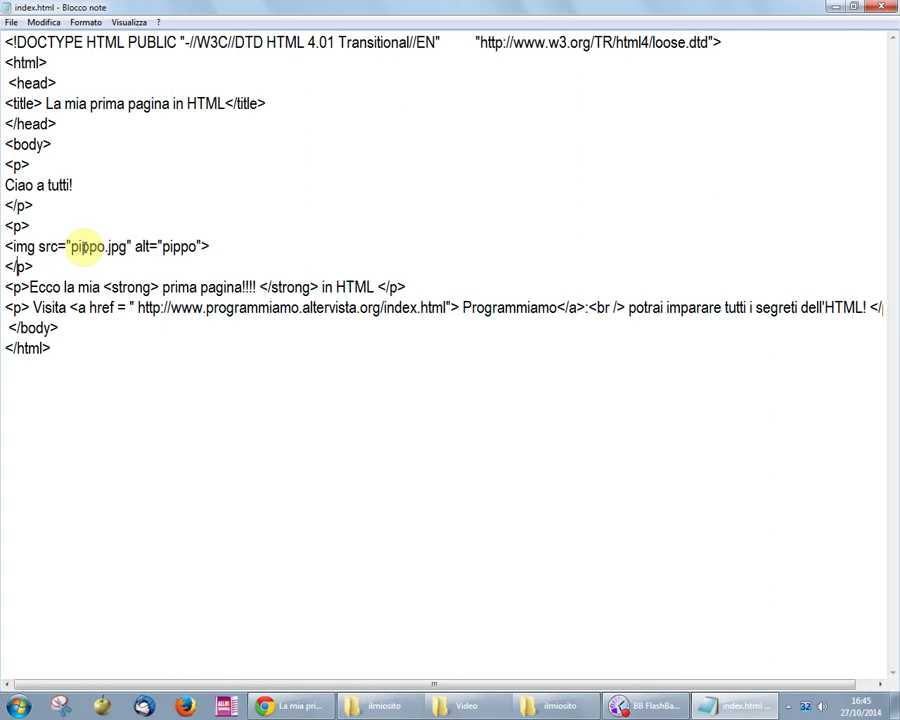
{"action": "left_click", "coordinate": [71, 247]}
{"action": "type", "text": "immagini"}
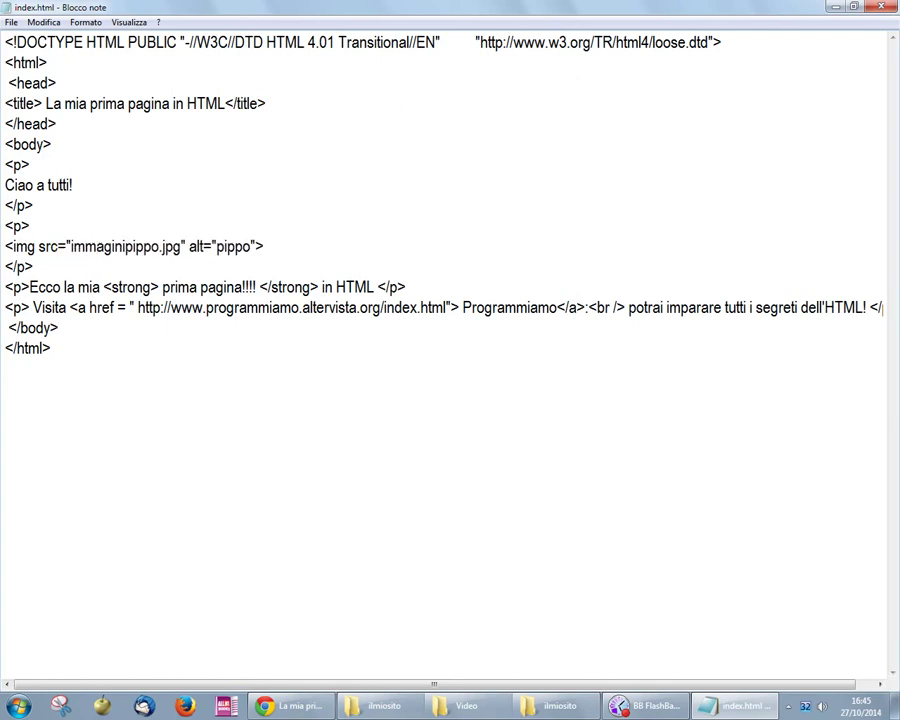
{"action": "type", "text": "/"}
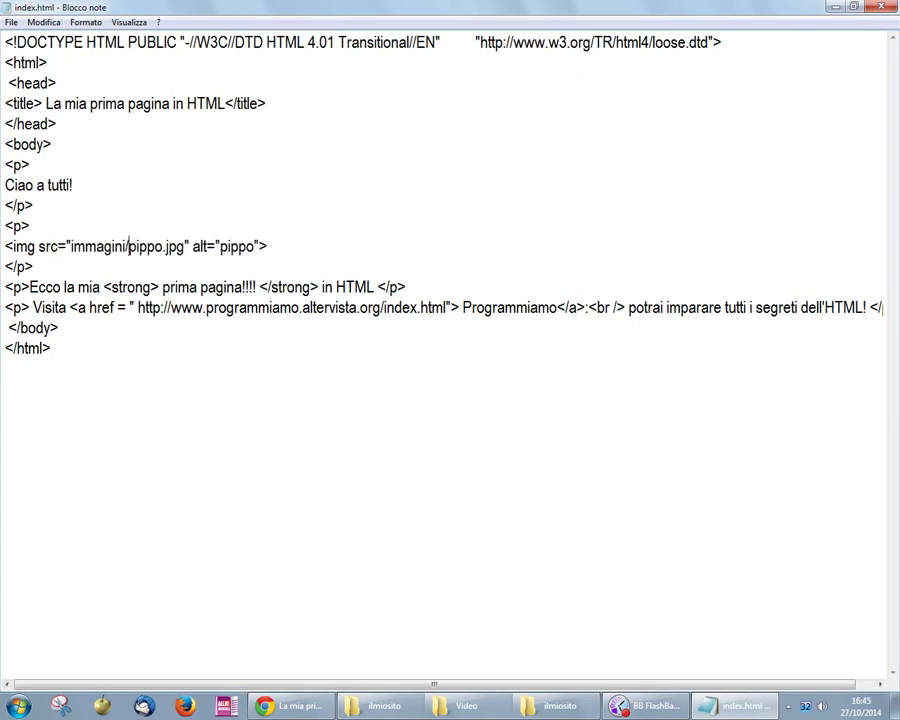
{"action": "left_click", "coordinate": [12, 22]}
{"action": "left_click", "coordinate": [32, 69]}
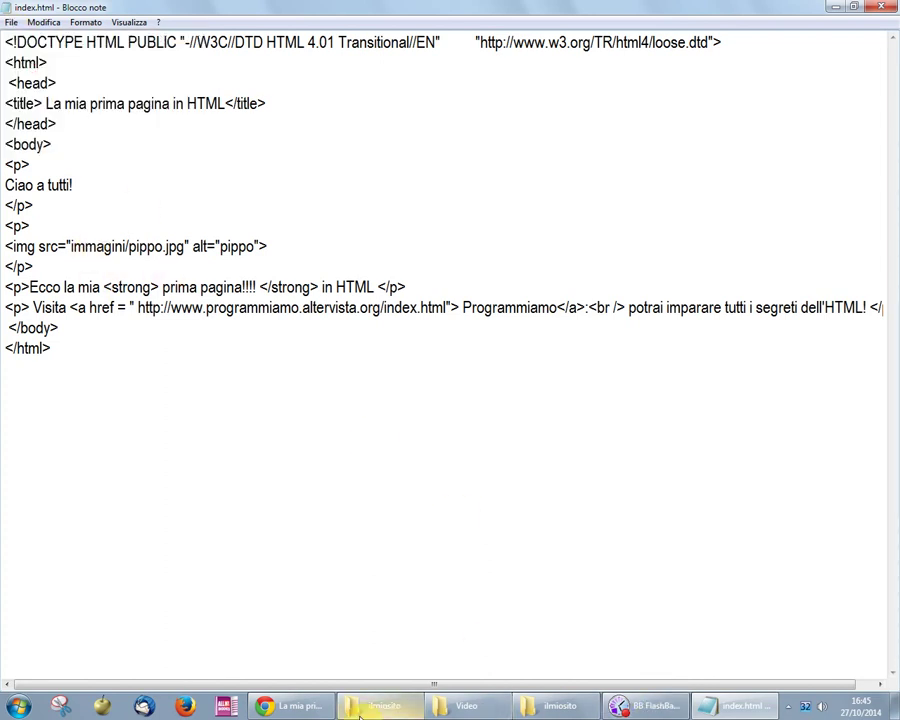
{"action": "left_click", "coordinate": [310, 712]}
{"action": "left_click", "coordinate": [54, 28]}
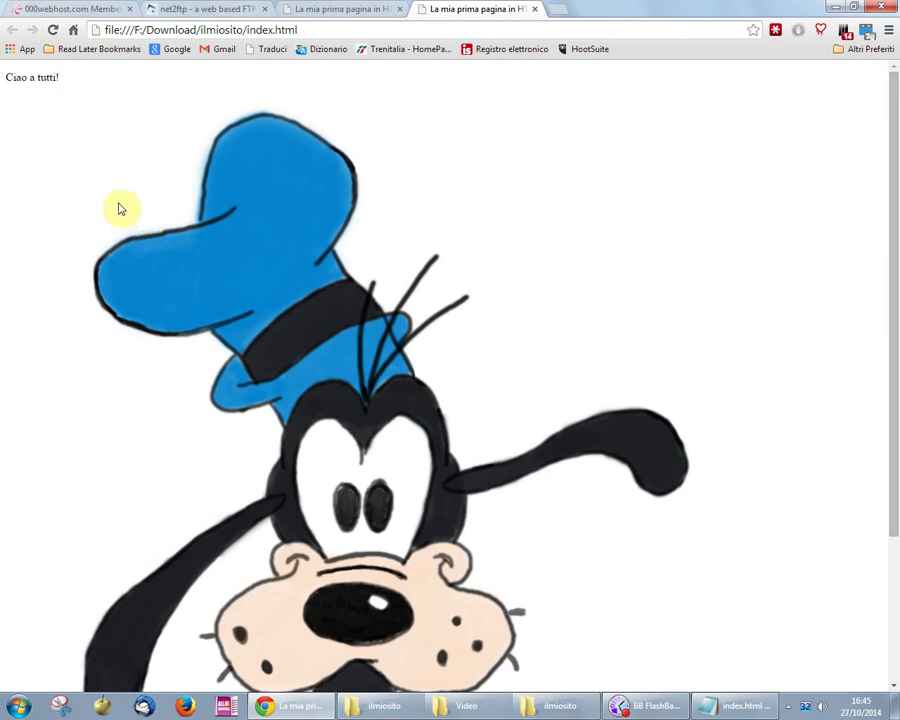
Step: Return to the net2ftp file manager and create a directory named immagini inside public_html
{"action": "left_click", "coordinate": [188, 8]}
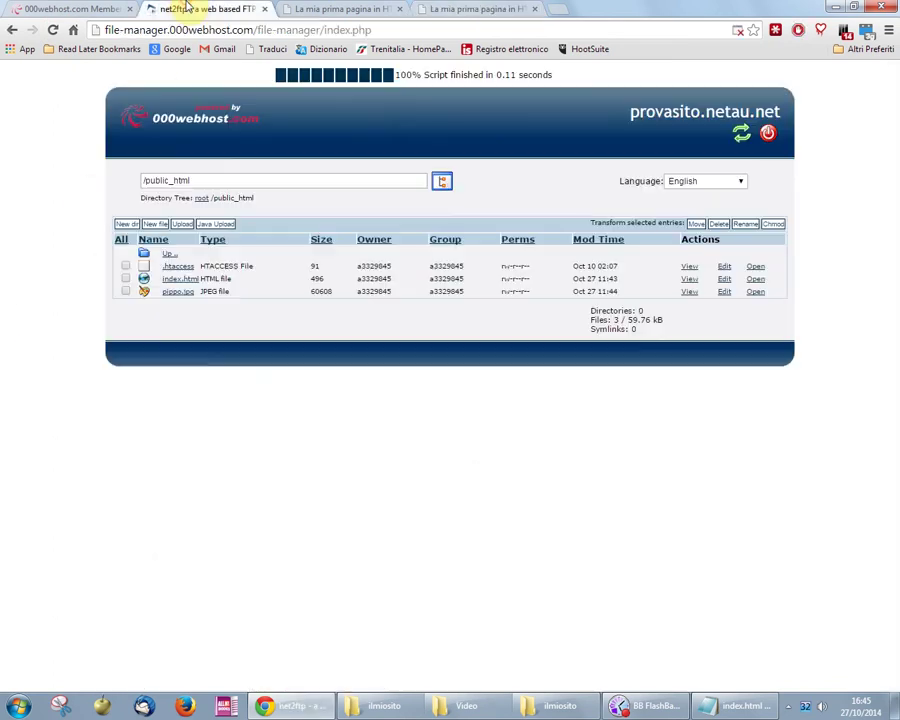
{"action": "left_click", "coordinate": [126, 224]}
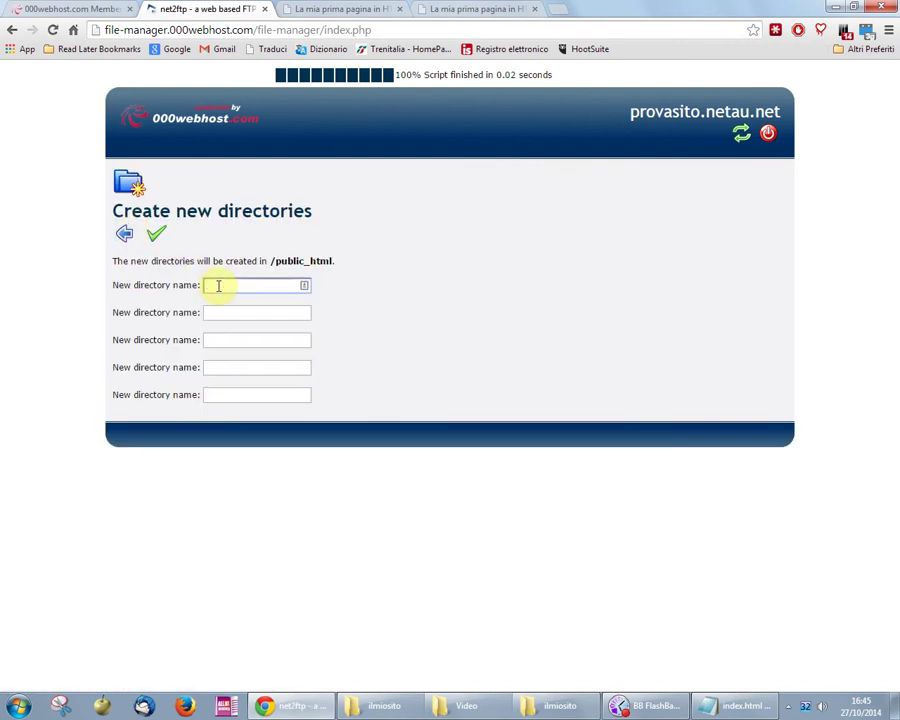
{"action": "left_click", "coordinate": [157, 233]}
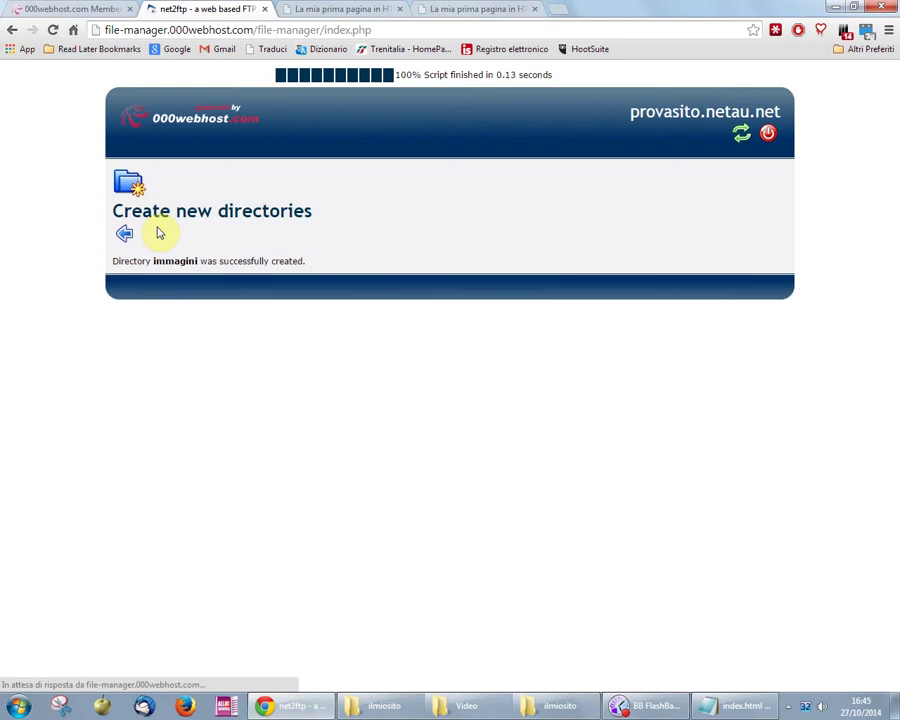
{"action": "left_click", "coordinate": [122, 234]}
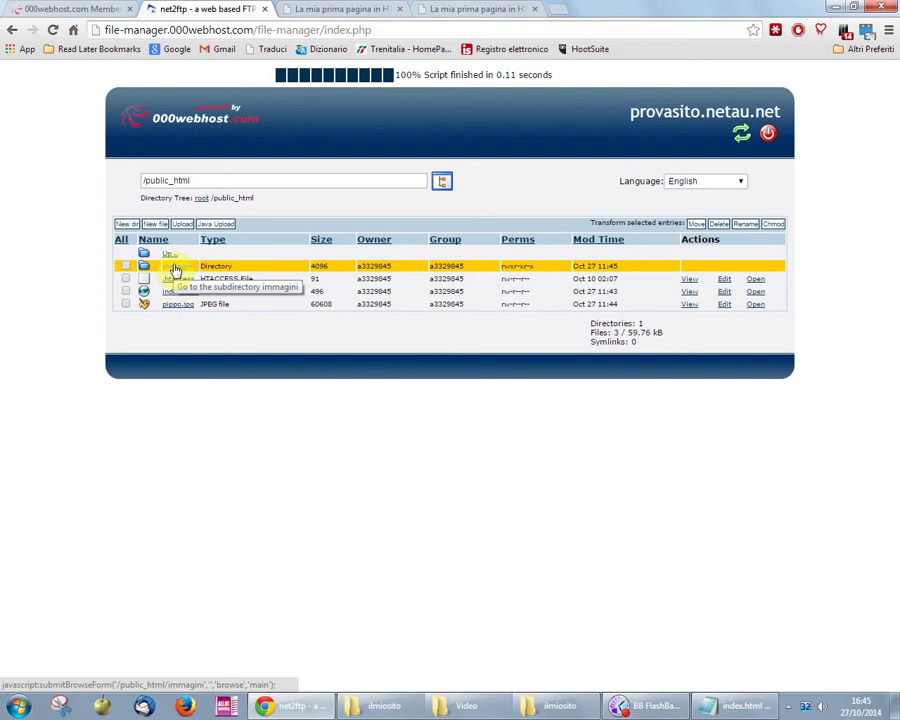
Step: Delete pippo.jpg from the hosted public_html directory and return to the file listing
{"action": "left_click", "coordinate": [125, 304]}
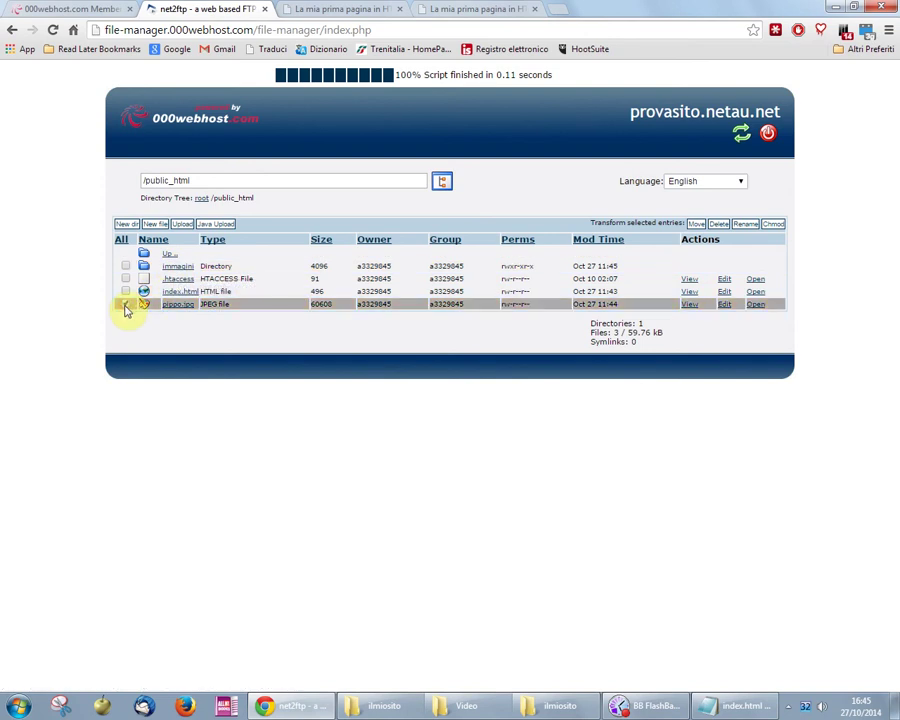
{"action": "left_click", "coordinate": [719, 226]}
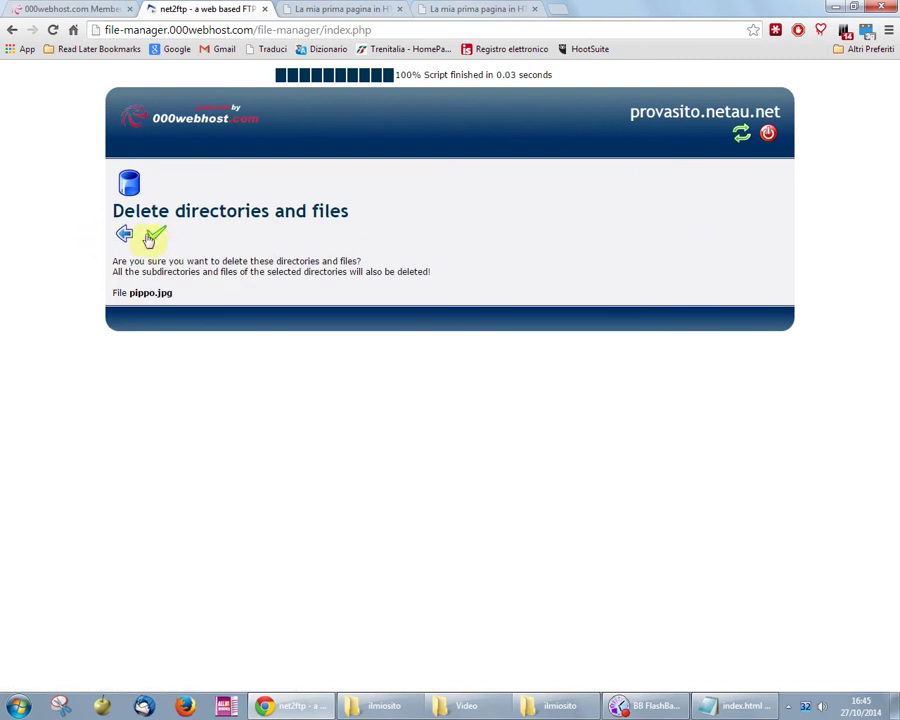
{"action": "left_click", "coordinate": [156, 237]}
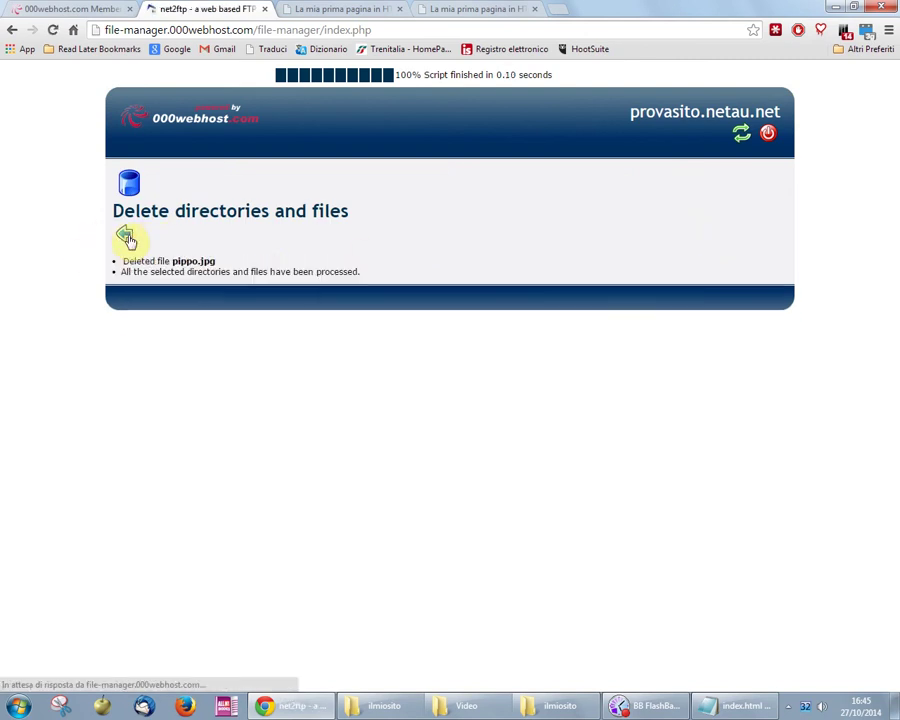
{"action": "left_click", "coordinate": [126, 236]}
Step: Upload pippo.jpg from the local immagini subfolder into the hosted /public_html/immagini directory
{"action": "left_click", "coordinate": [172, 267]}
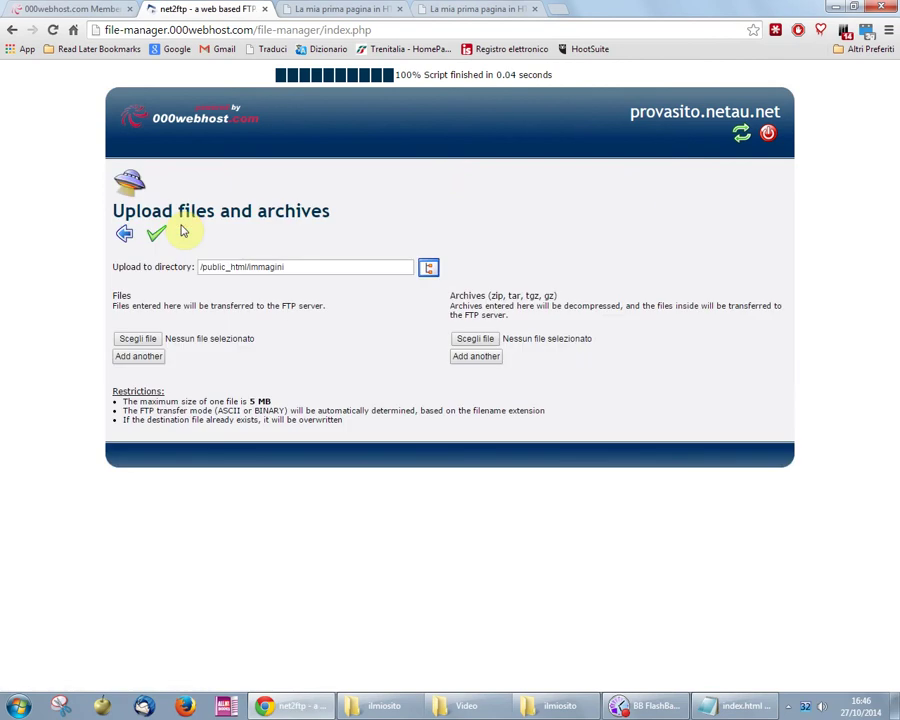
{"action": "left_click", "coordinate": [124, 339]}
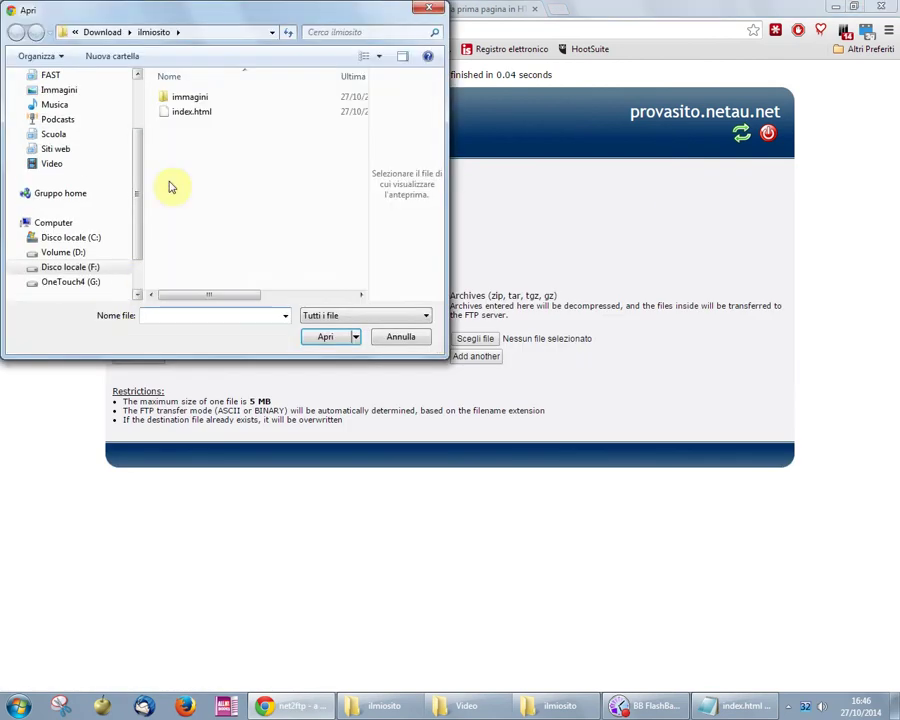
{"action": "double_click", "coordinate": [178, 97]}
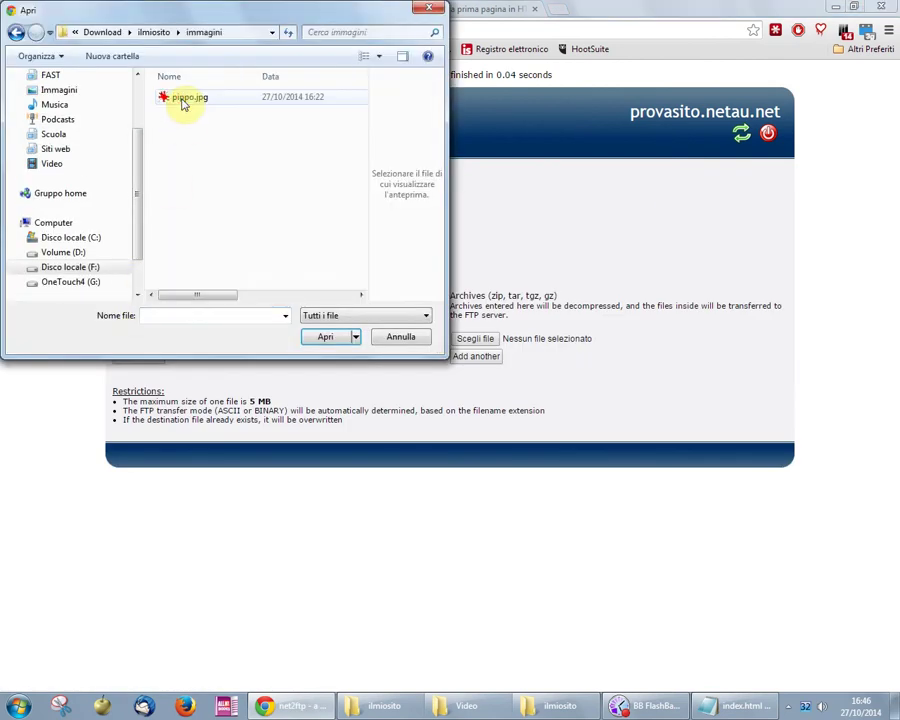
{"action": "double_click", "coordinate": [183, 100]}
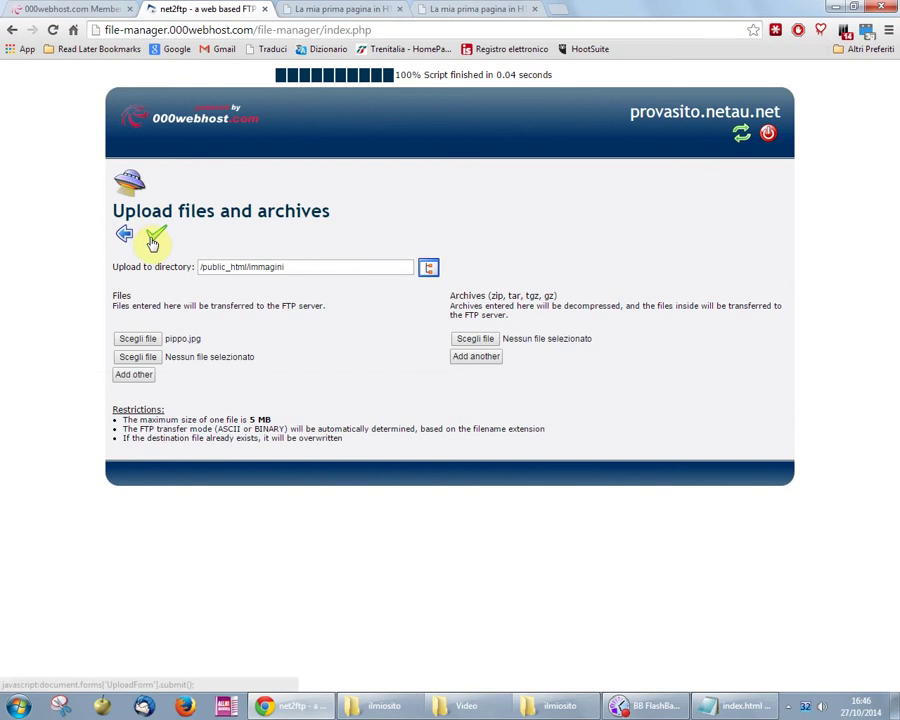
{"action": "left_click", "coordinate": [152, 242]}
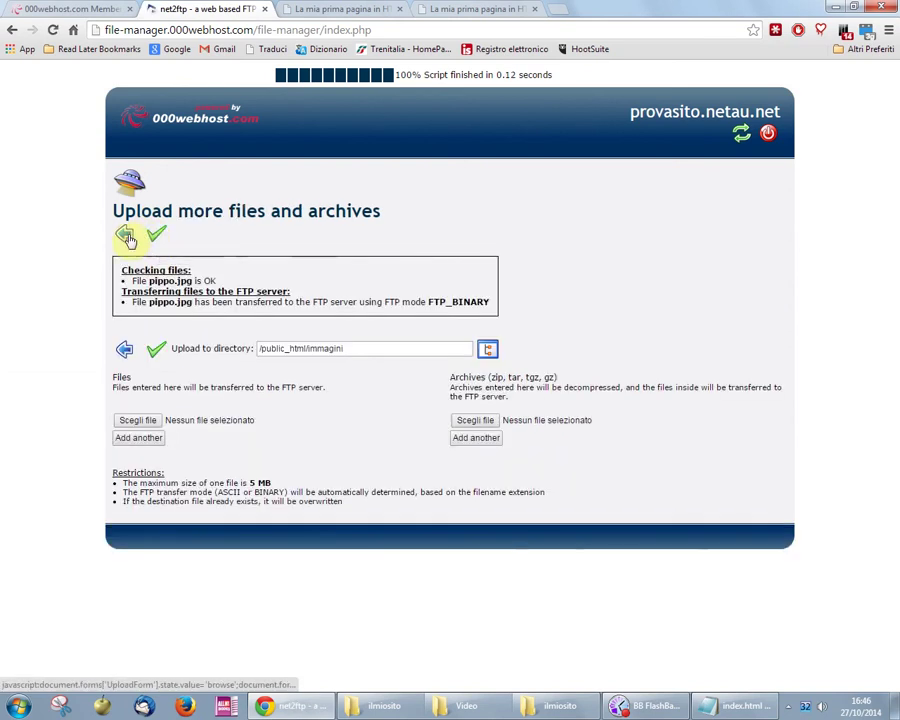
{"action": "left_click", "coordinate": [127, 238]}
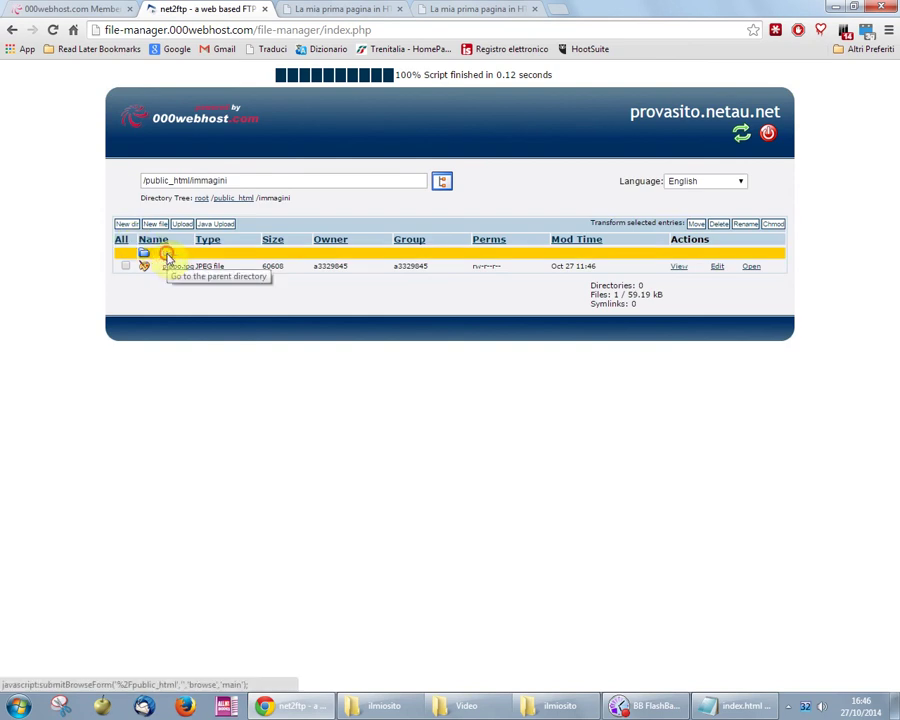
Step: Go back up to public_html and upload the updated index.html from the ilmiosito folder, overwriting the hosted copy
{"action": "left_click", "coordinate": [167, 257]}
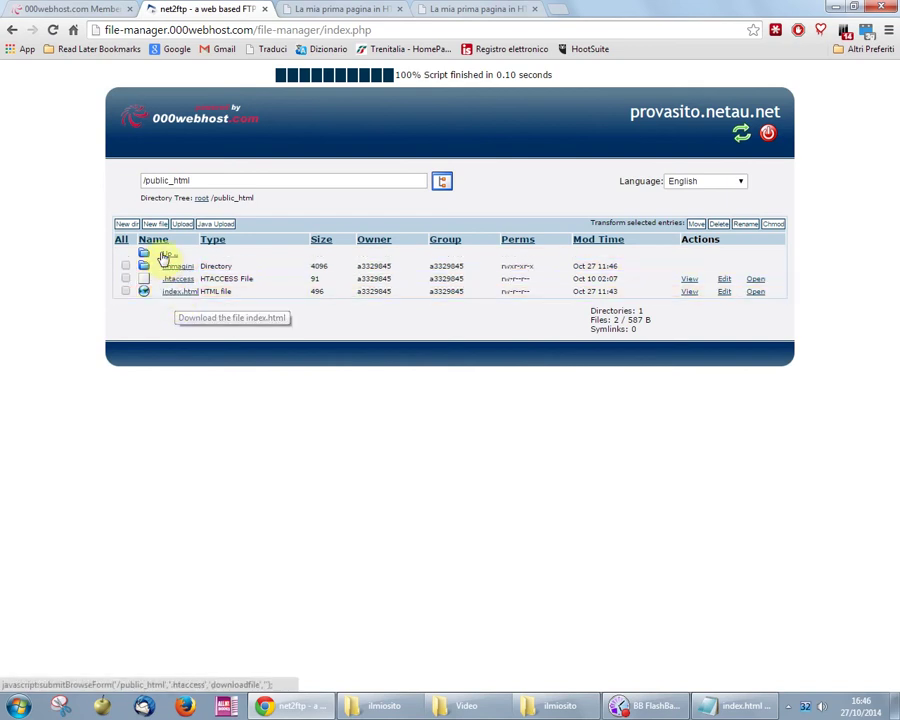
{"action": "left_click", "coordinate": [189, 227]}
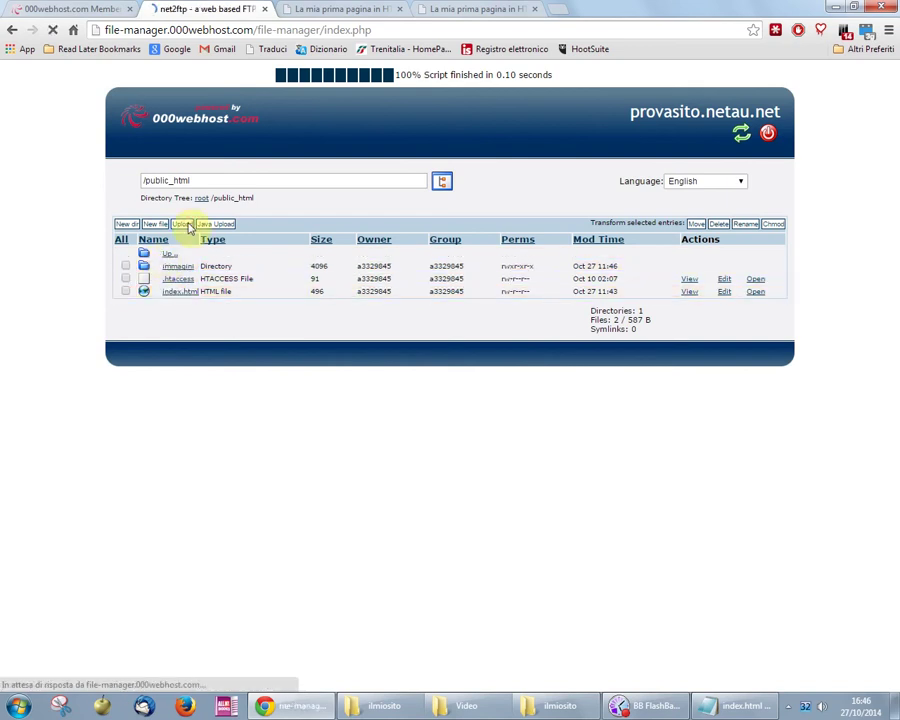
{"action": "left_click", "coordinate": [137, 340]}
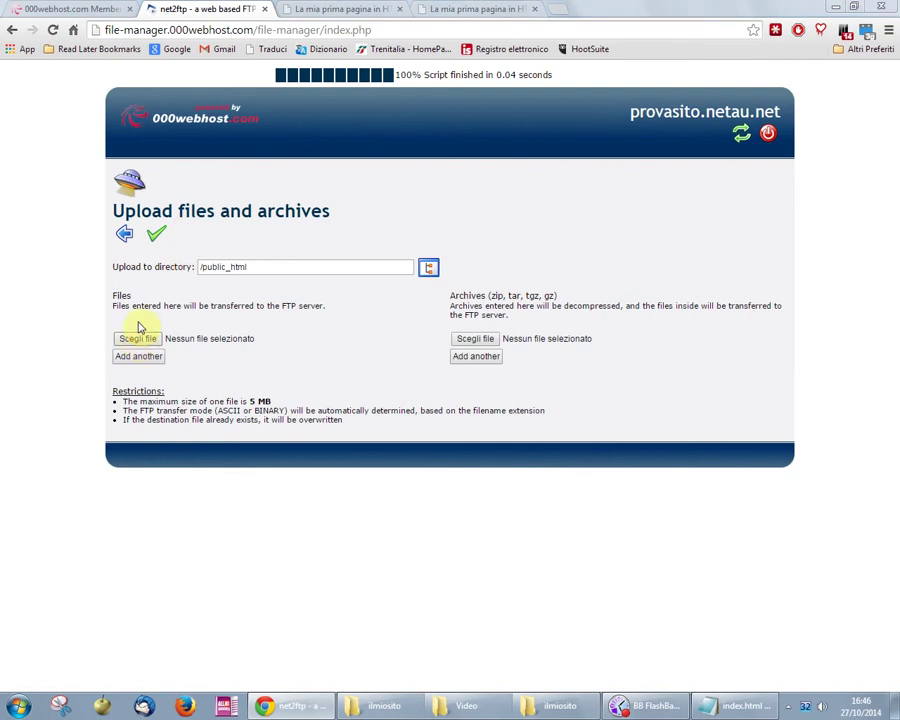
{"action": "left_click", "coordinate": [155, 32]}
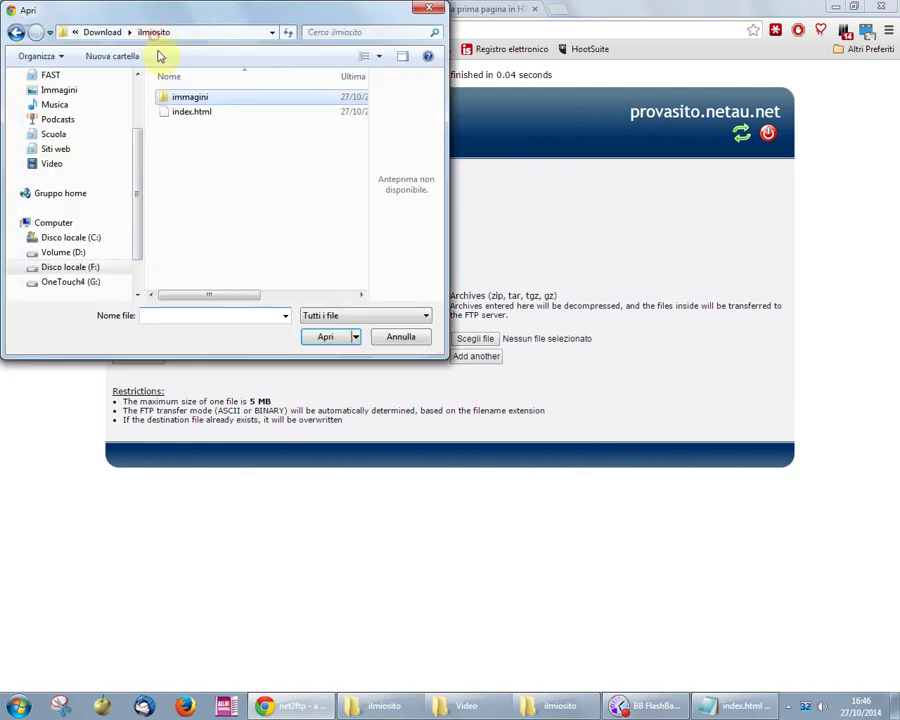
{"action": "double_click", "coordinate": [170, 111]}
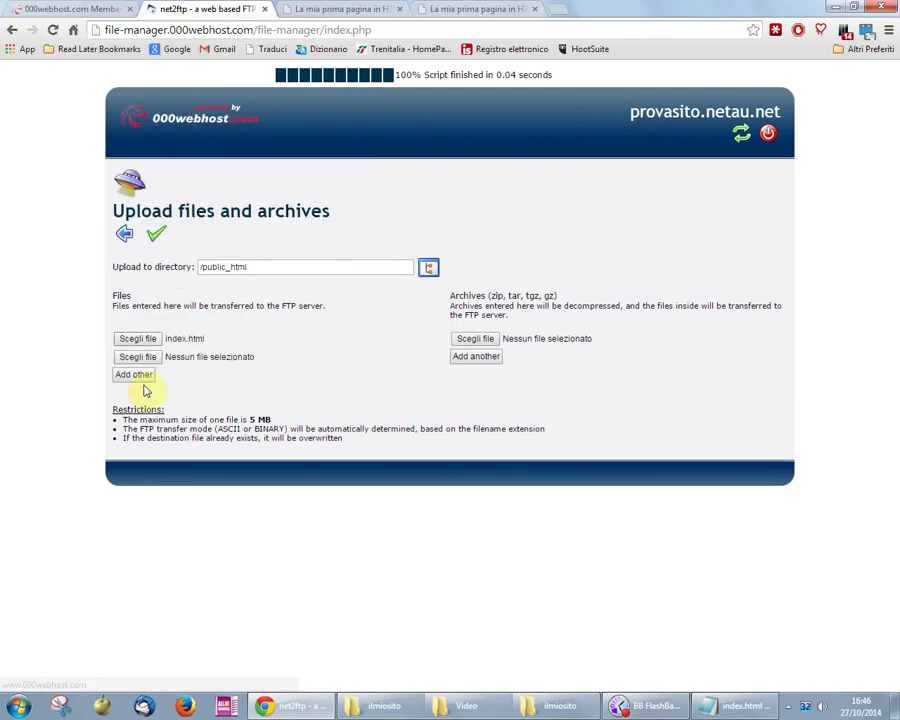
{"action": "left_click", "coordinate": [158, 236]}
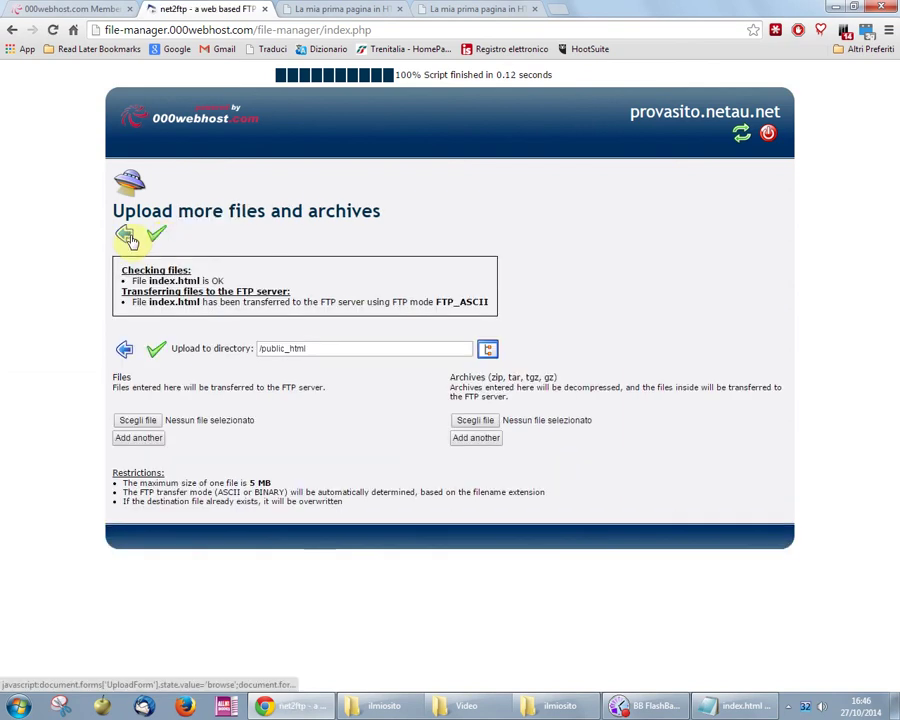
{"action": "left_click", "coordinate": [127, 237]}
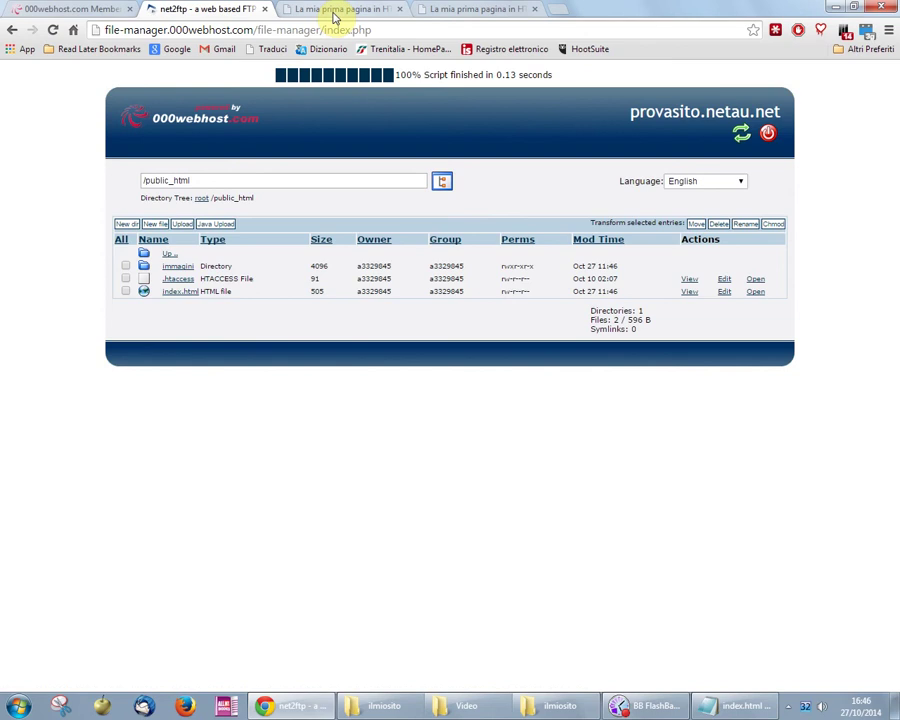
Step: Reload the online provasito.netau.net/index.html page and examine its text and image from top to bottom
{"action": "left_click", "coordinate": [336, 12]}
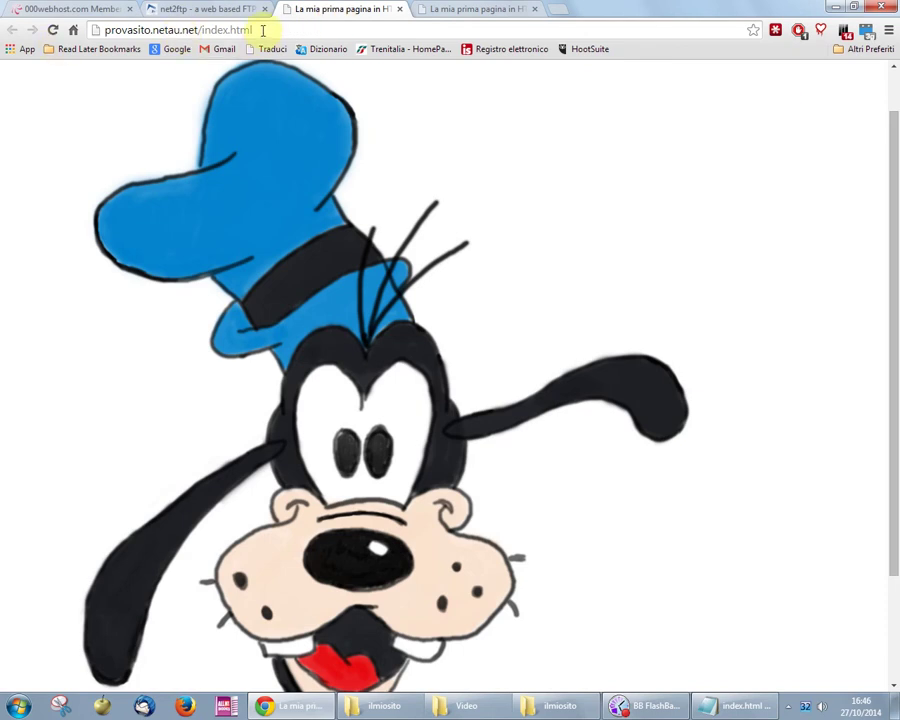
{"action": "left_click", "coordinate": [55, 30]}
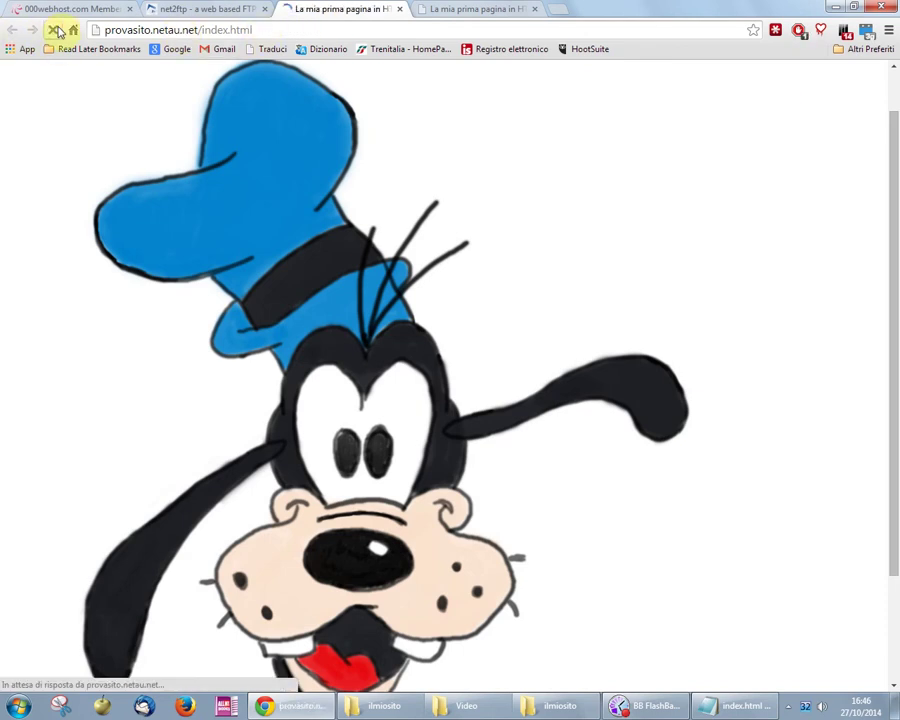
{"action": "scroll", "coordinate": [193, 122], "scroll_direction": "down", "scroll_amount": 2}
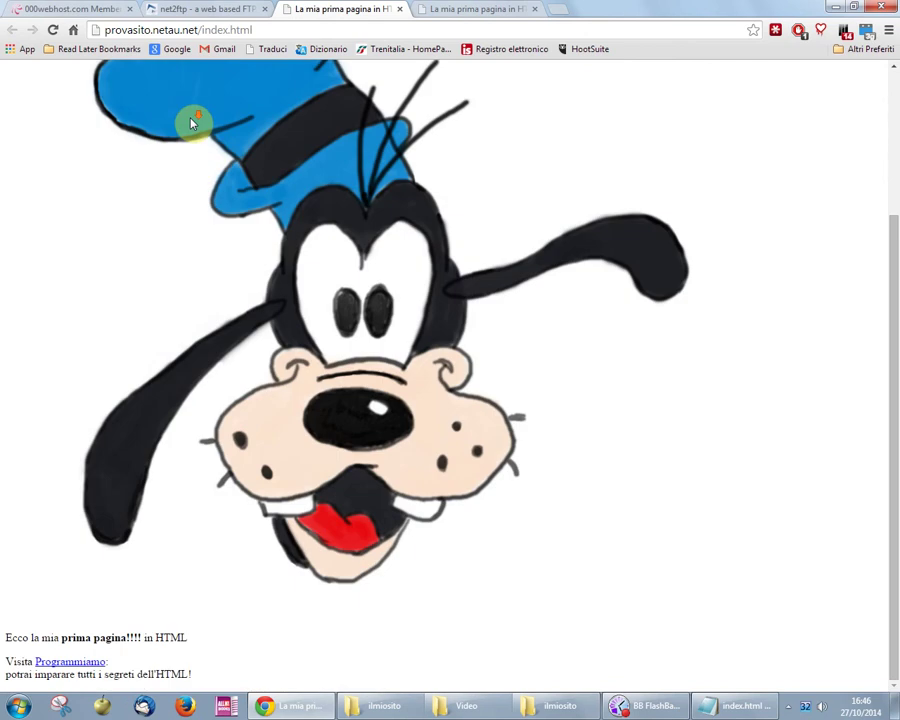
{"action": "scroll", "coordinate": [193, 122], "scroll_direction": "up", "scroll_amount": 1}
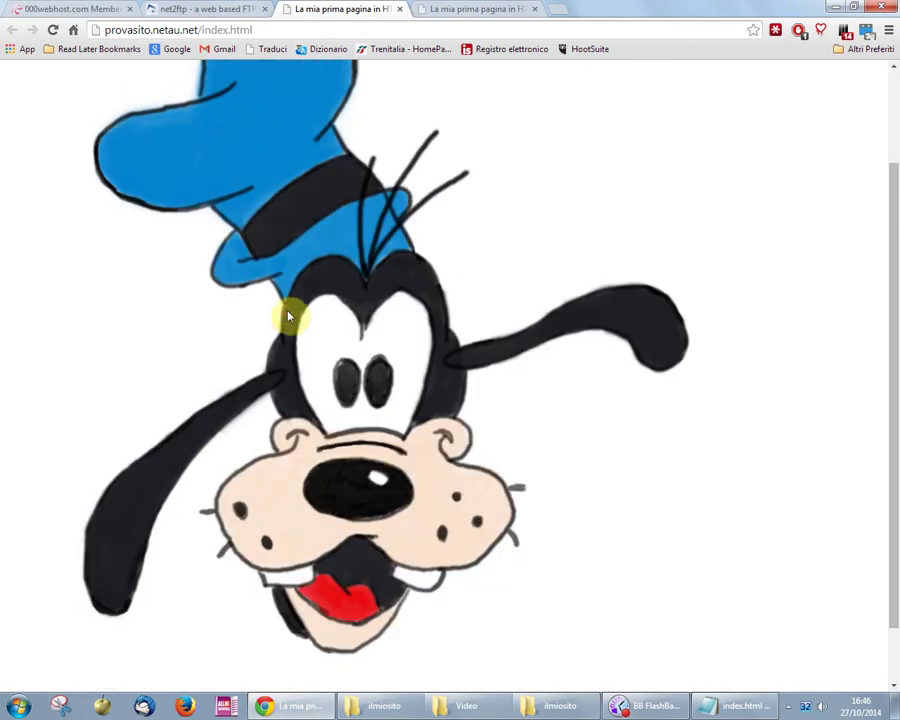
{"action": "scroll", "coordinate": [86, 174], "scroll_direction": "up", "scroll_amount": 2}
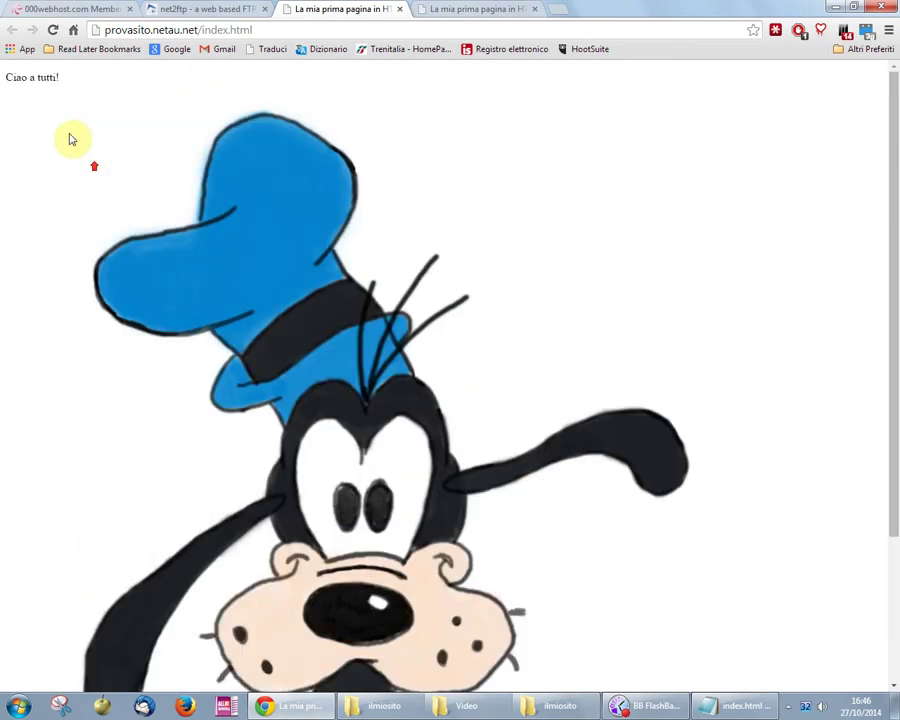
{"action": "scroll", "coordinate": [165, 226], "scroll_direction": "down", "scroll_amount": 3}
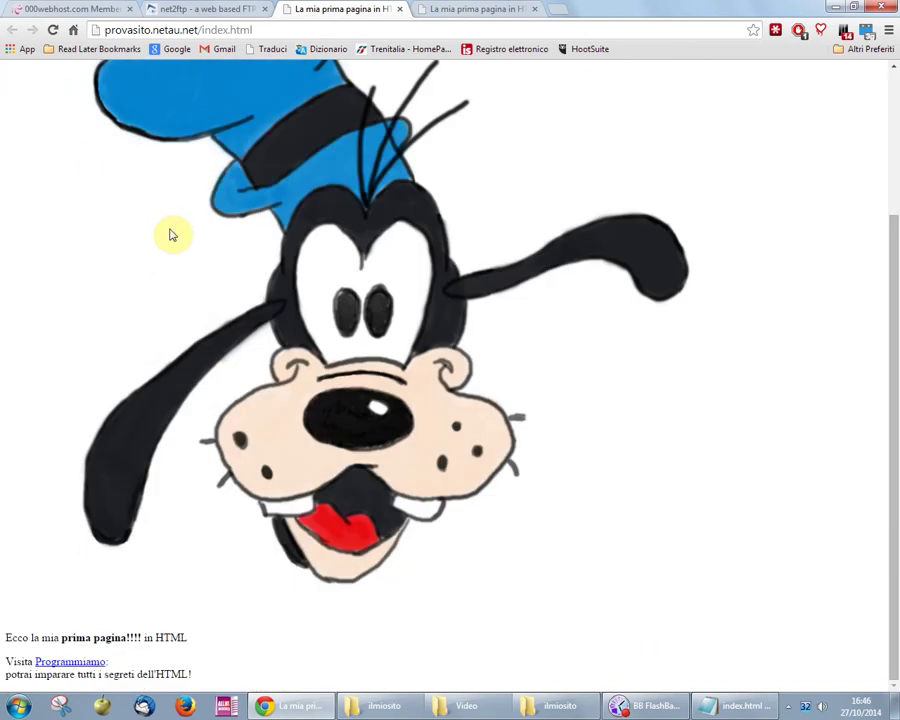
{"action": "scroll", "coordinate": [170, 232], "scroll_direction": "up", "scroll_amount": 3}
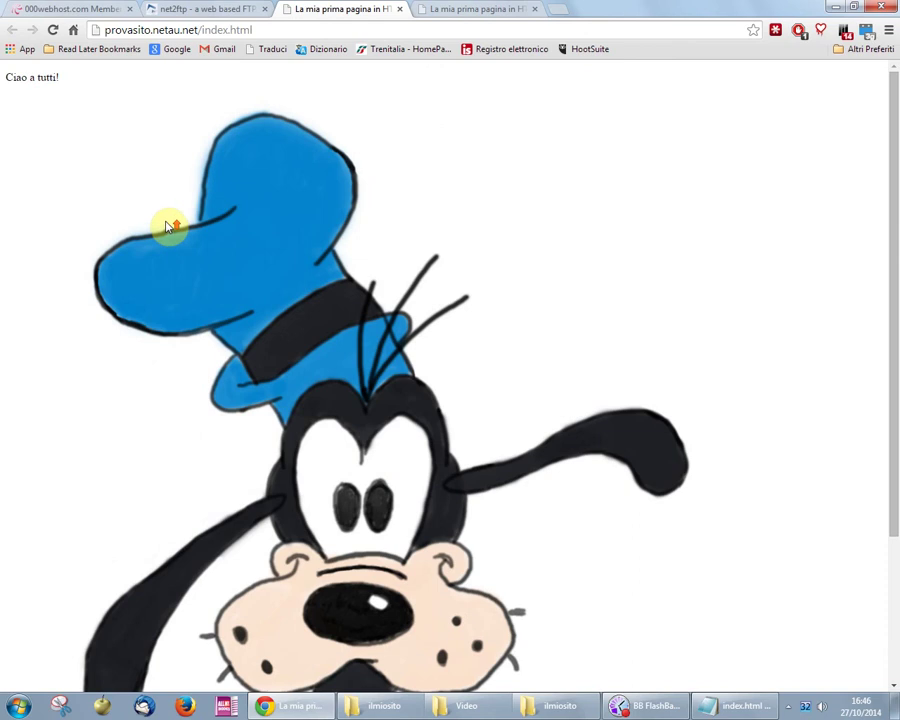
{"action": "left_click", "coordinate": [170, 10]}
{"action": "left_click", "coordinate": [337, 10]}
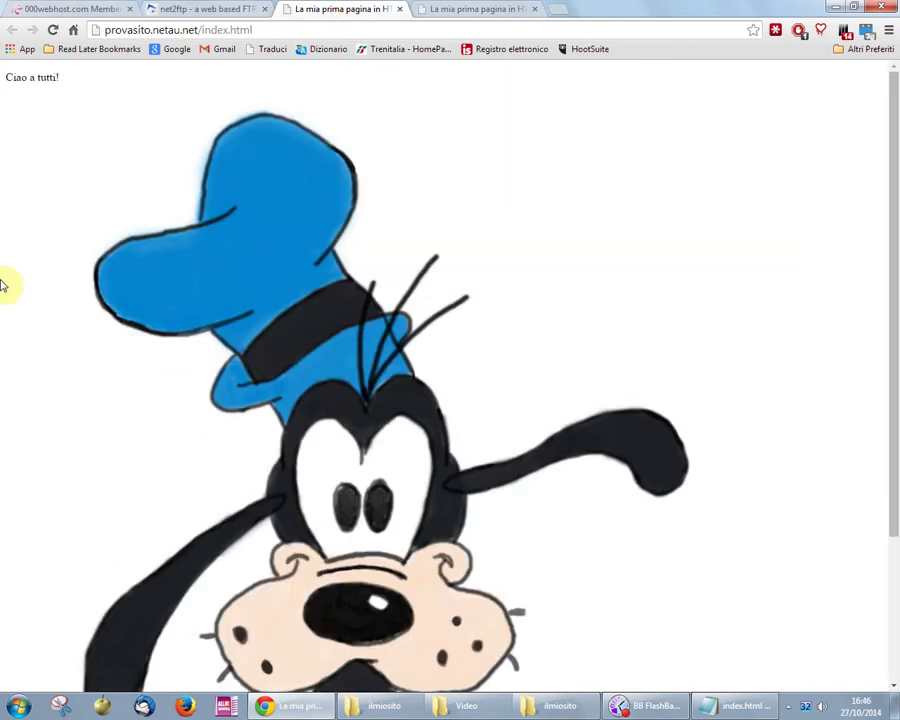
{"action": "left_click", "coordinate": [190, 246]}
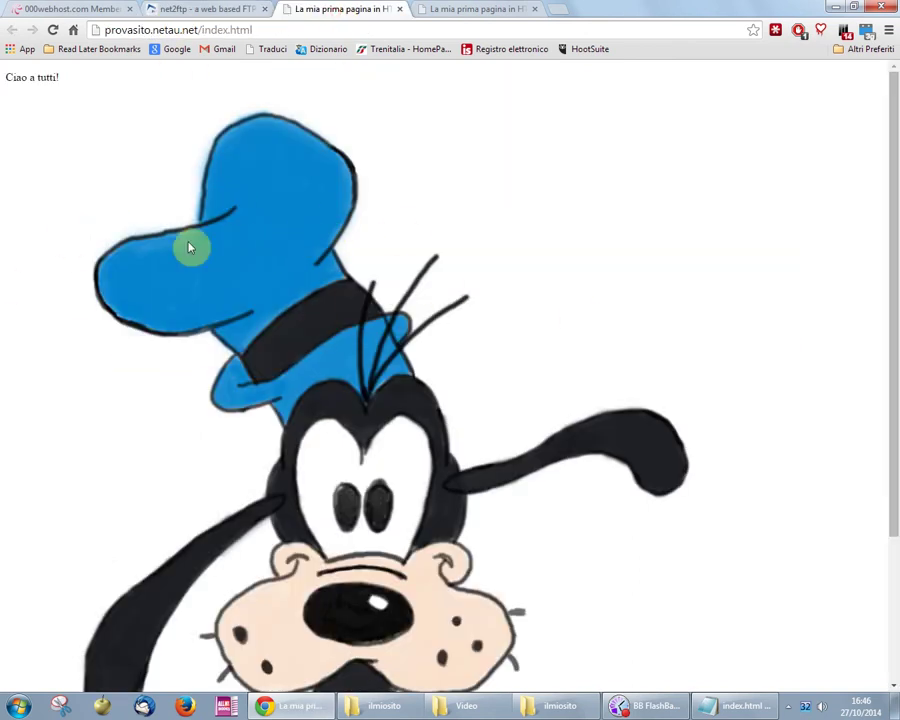
Step: Return to the net2ftp file manager and place the local ilmiosito folder window beside it to compare both file structures
{"action": "left_click", "coordinate": [172, 9]}
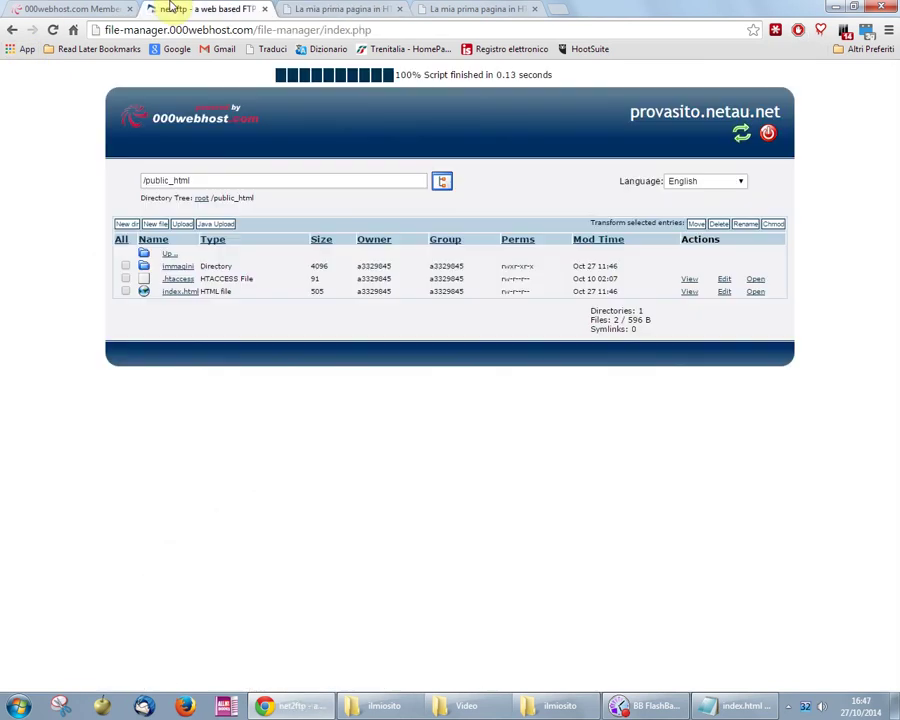
{"action": "left_click", "coordinate": [545, 705]}
{"action": "left_click", "coordinate": [857, 8]}
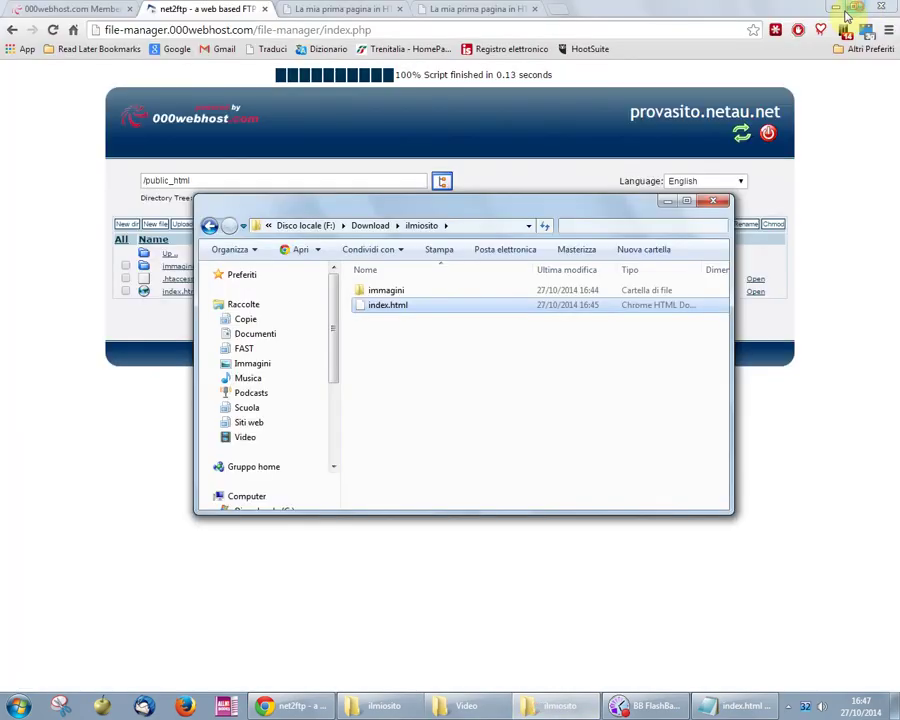
{"action": "left_click_drag", "start_coordinate": [469, 210], "coordinate": [700, 80]}
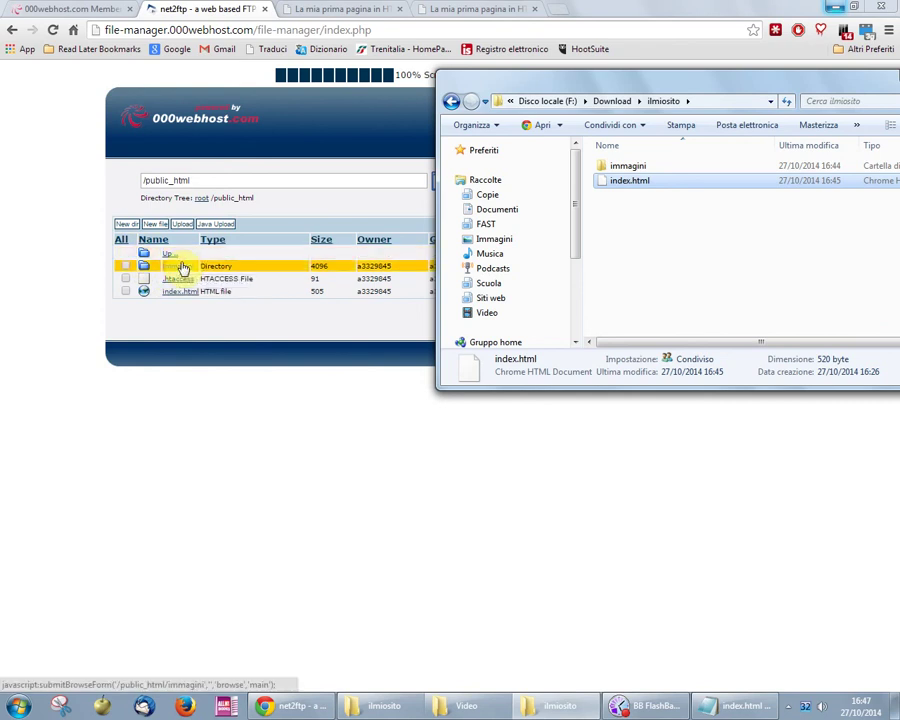
{"action": "left_click", "coordinate": [620, 180]}
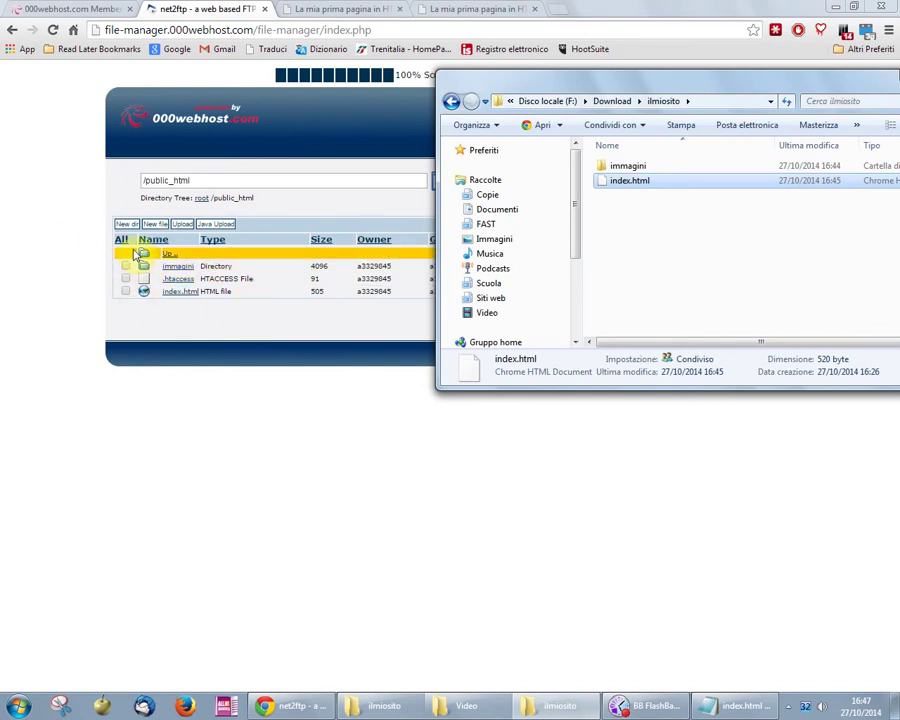
{"action": "left_click", "coordinate": [662, 710]}
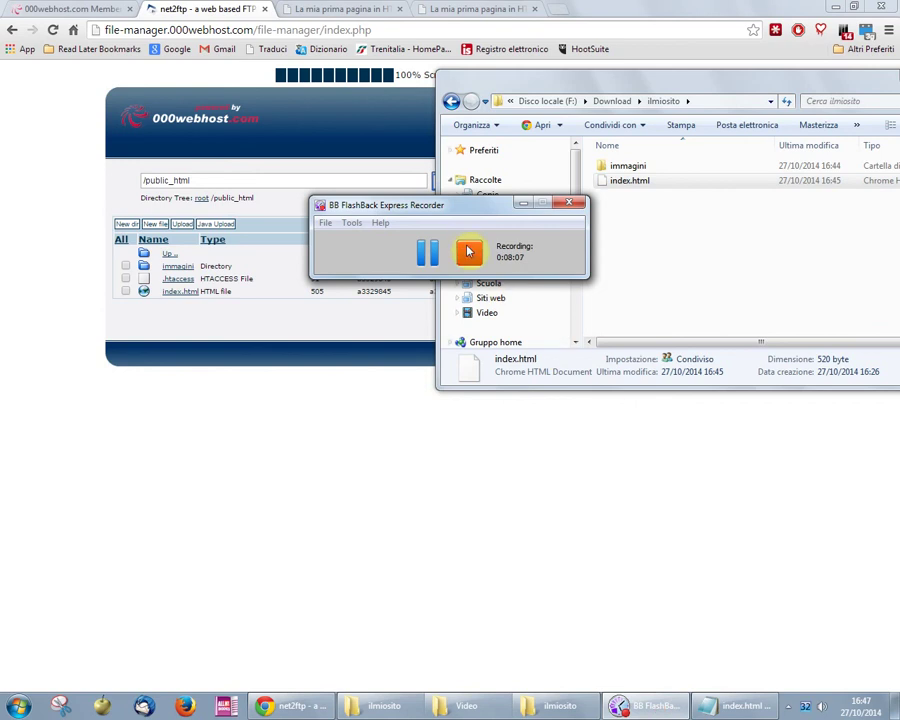